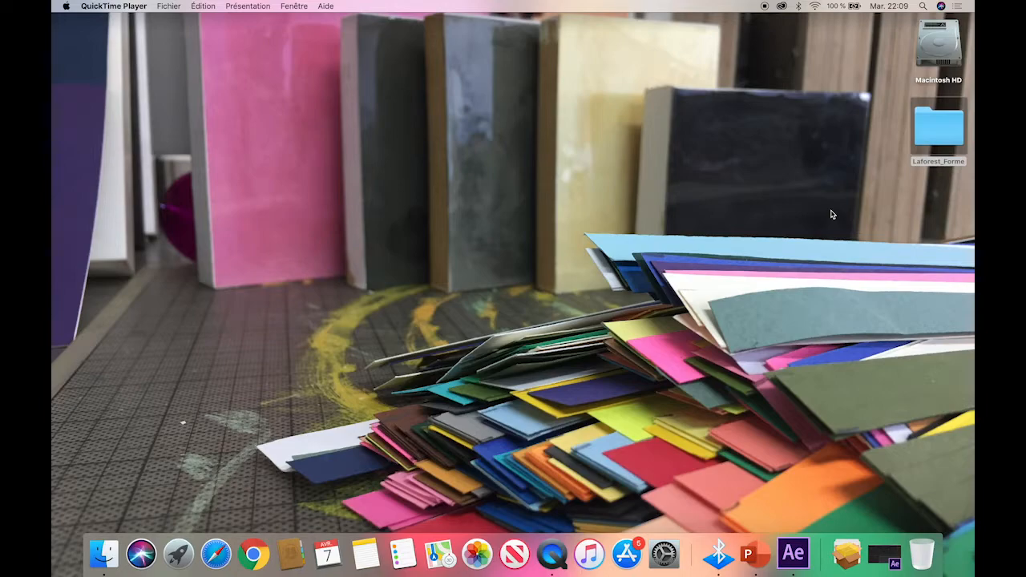
# Open the Laforest_Forme folder on the desktop to examine its subfolders, and switch to After Effects.
pyautogui.click(946, 133)
pyautogui.doubleClick(945, 132)
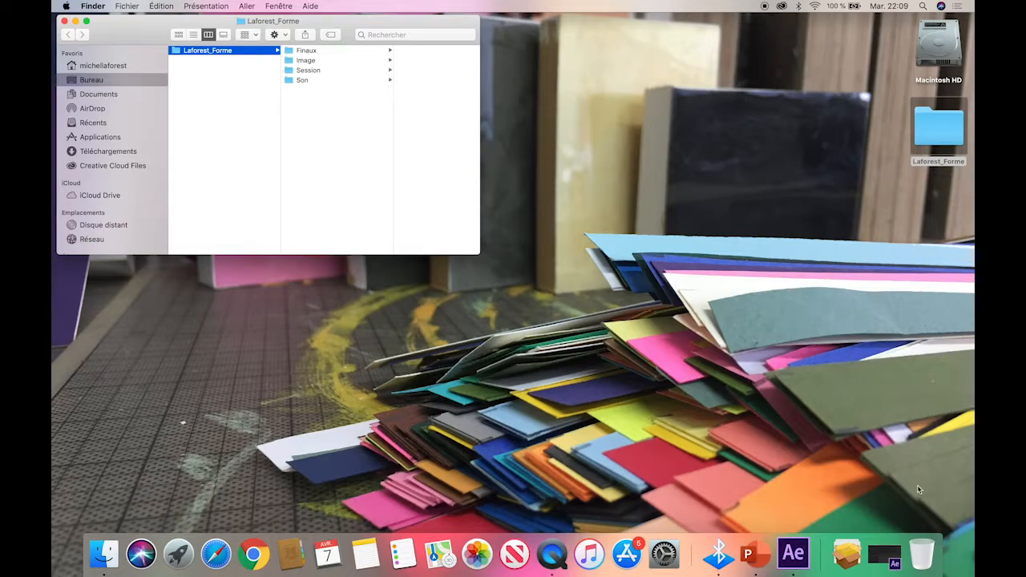
pyautogui.click(886, 553)
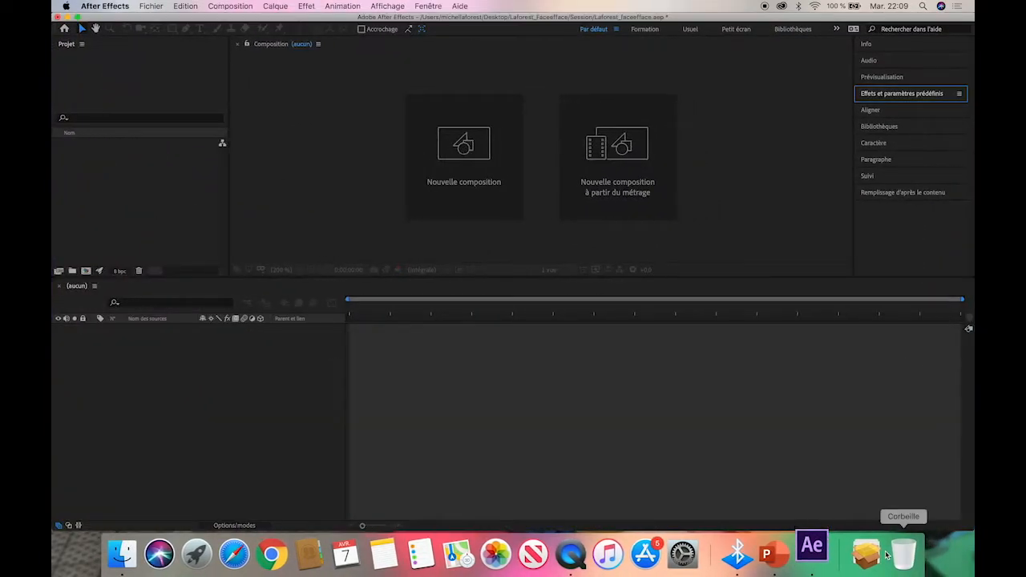
# Save the project as Laforest_forme.aep in the Session subfolder of the desktop folder Laforest_Forme.
pyautogui.click(149, 8)
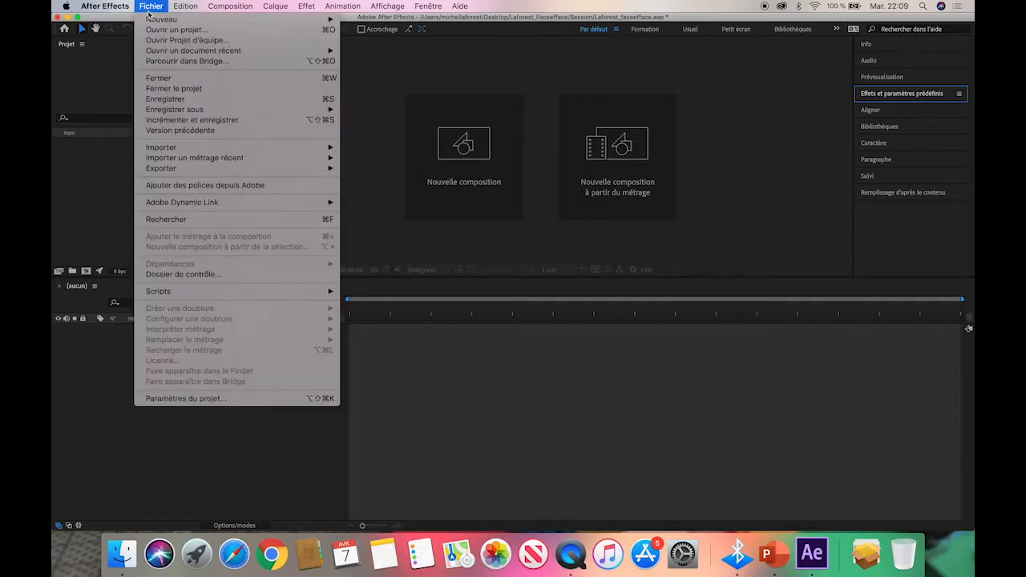
pyautogui.moveTo(174, 111)
pyautogui.click(383, 110)
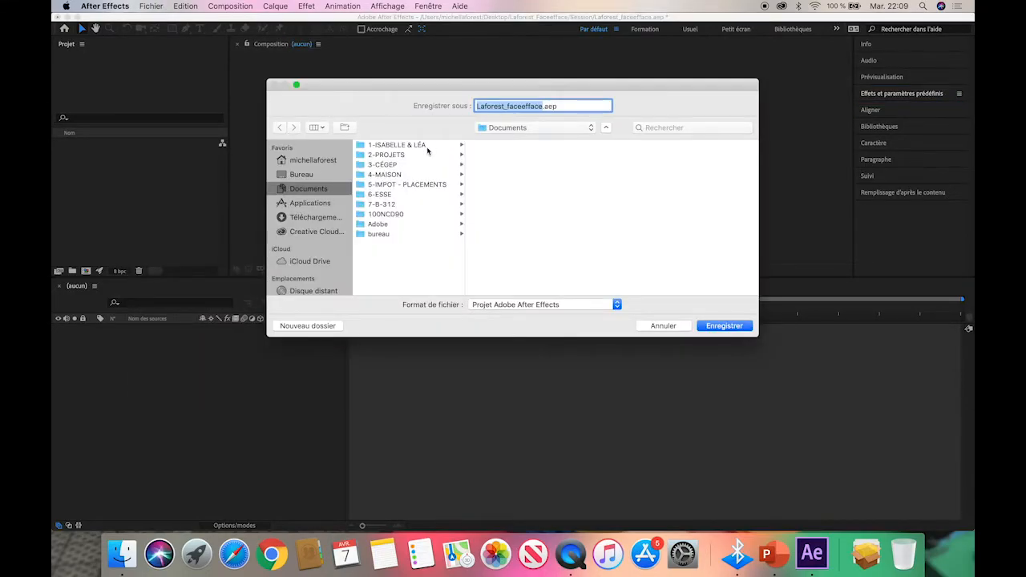
pyautogui.click(301, 175)
pyautogui.click(415, 145)
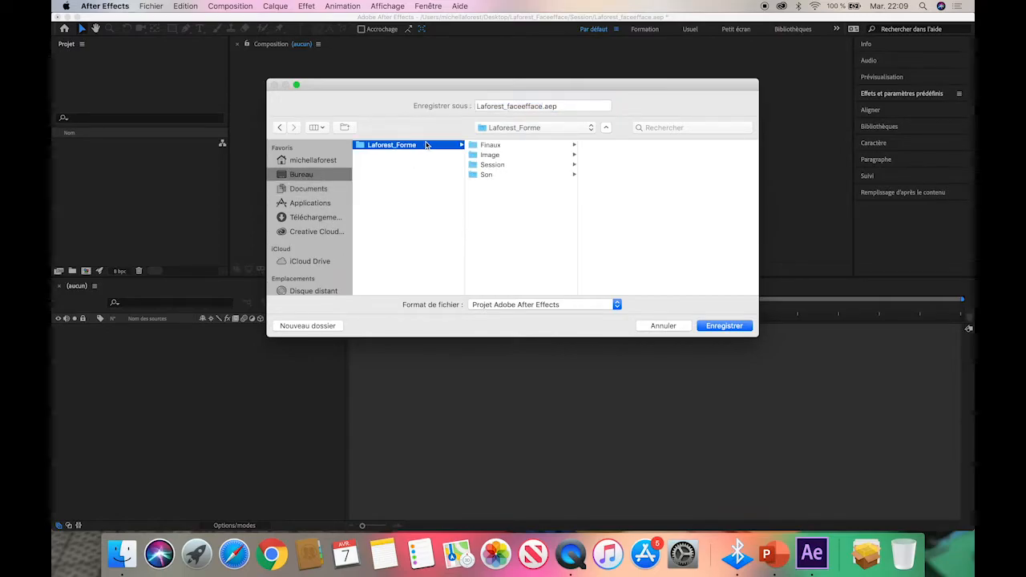
pyautogui.click(514, 165)
pyautogui.moveTo(541, 106); pyautogui.dragTo(509, 106)
pyautogui.write('fforme')
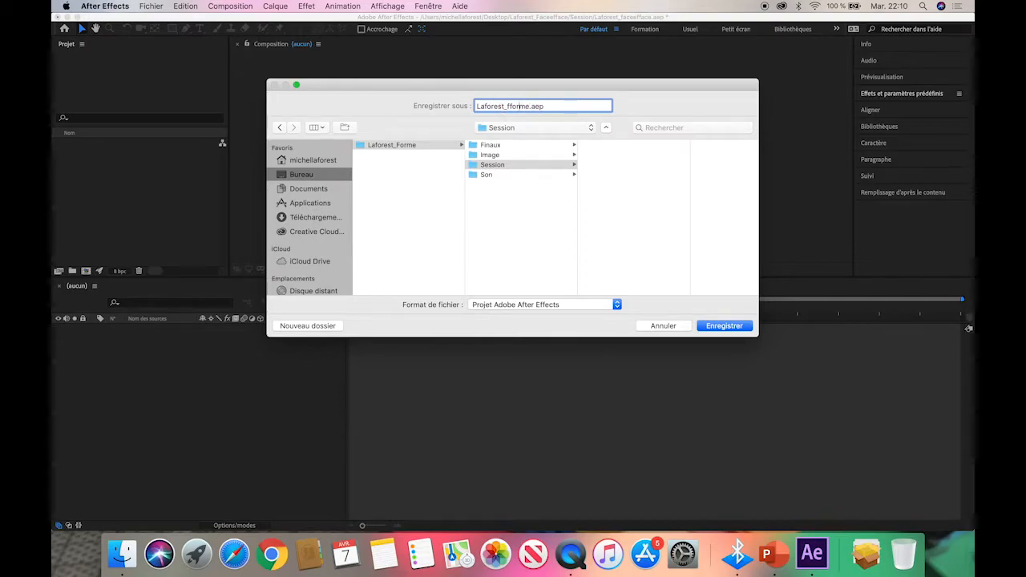
pyautogui.click(508, 106)
pyautogui.press('BackSpace')
pyautogui.press('Return')
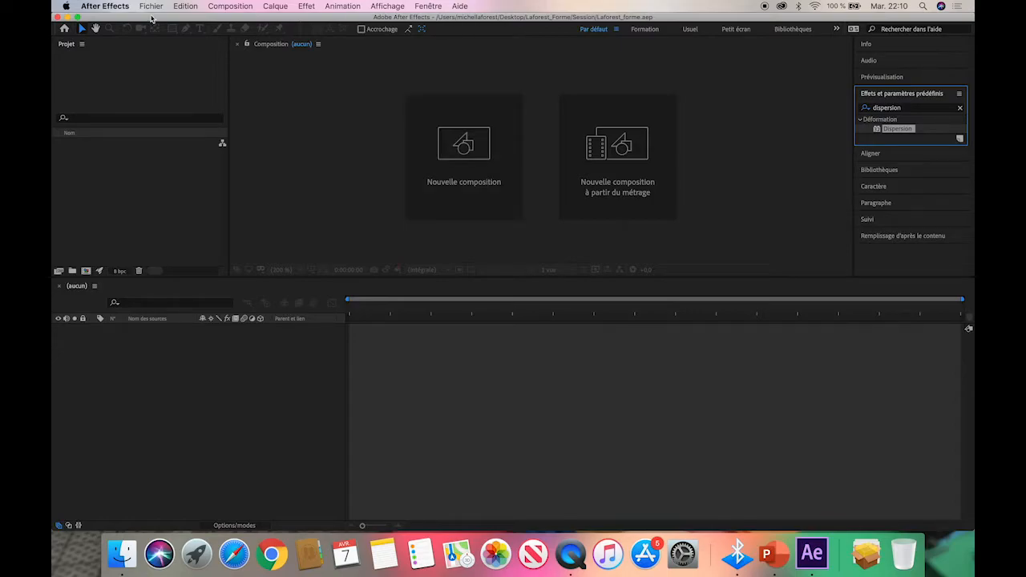
# Start a new composition and set its size to 1920 × 1080 px with the aspect ratio unlocked.
pyautogui.click(232, 5)
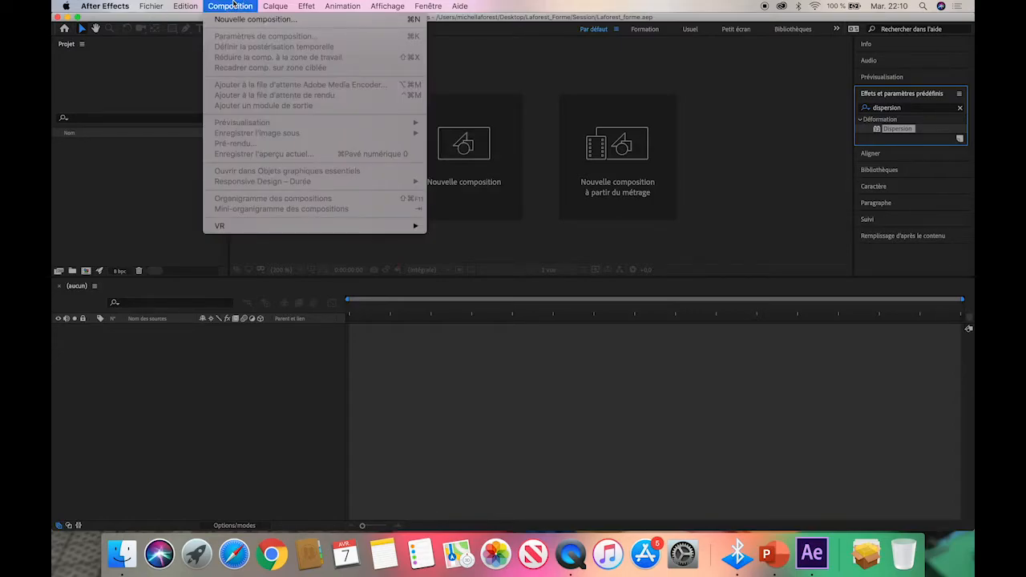
pyautogui.click(236, 20)
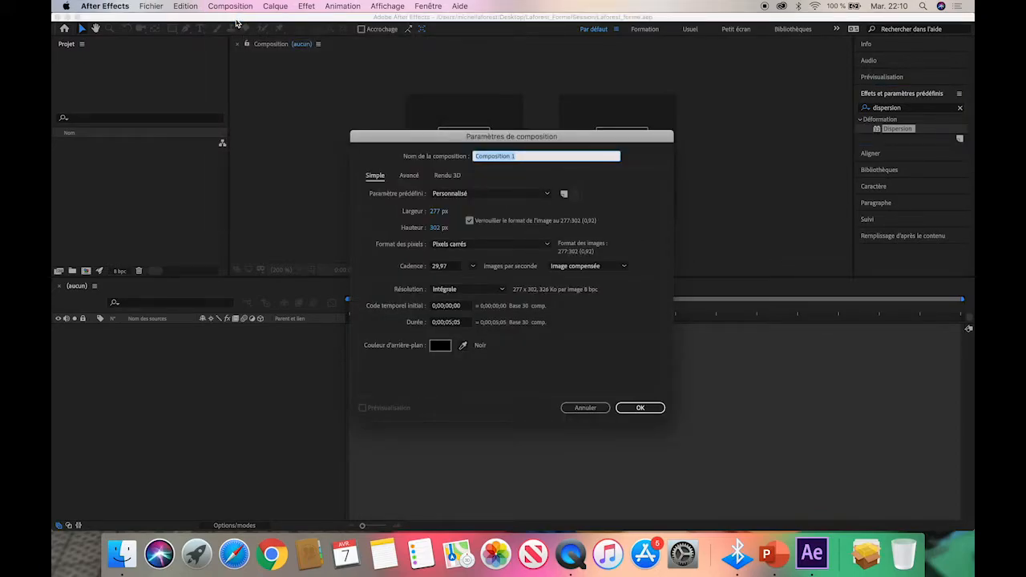
pyautogui.click(437, 211)
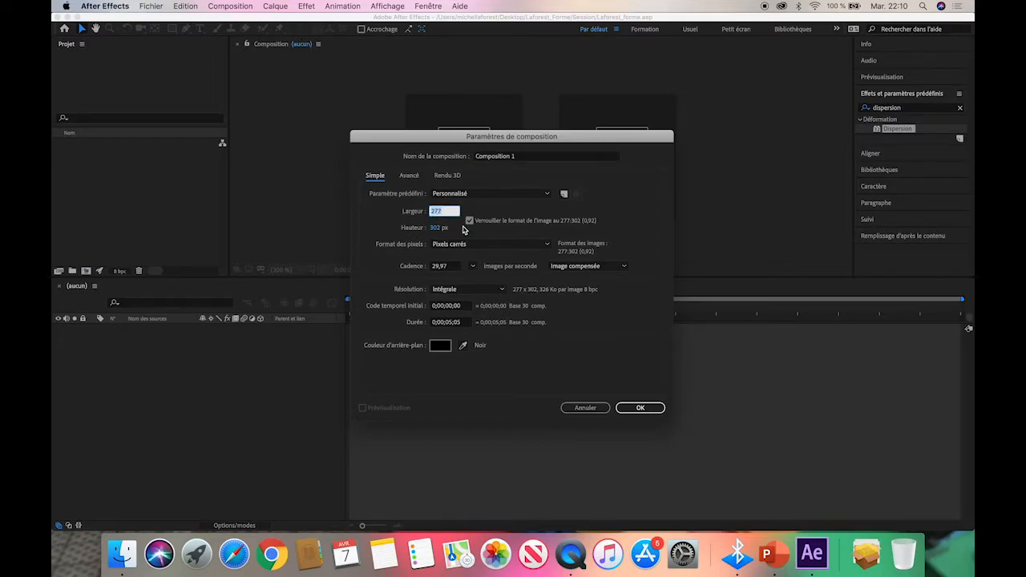
pyautogui.write('1920')
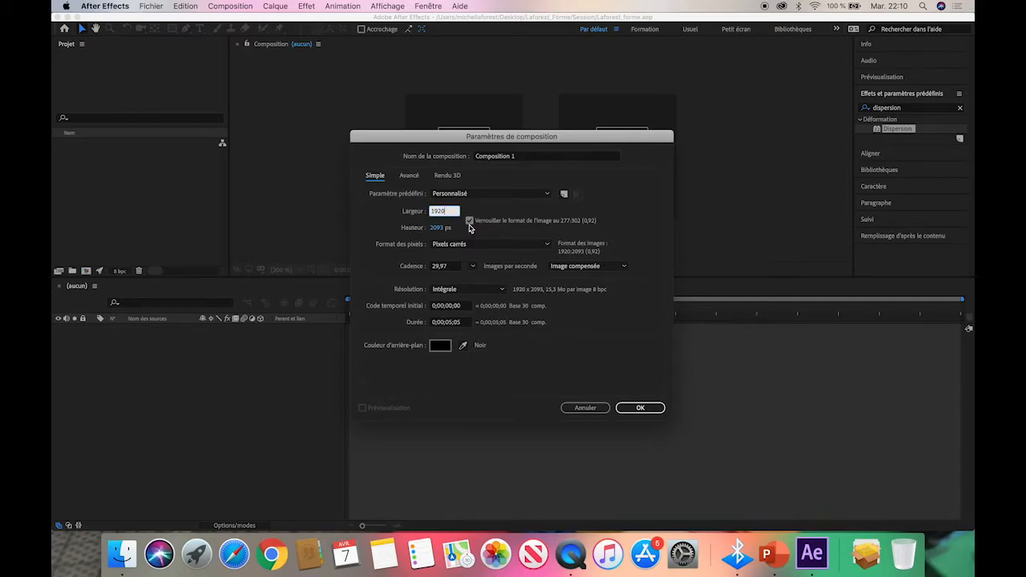
pyautogui.click(469, 222)
pyautogui.click(438, 227)
pyautogui.write('1080')
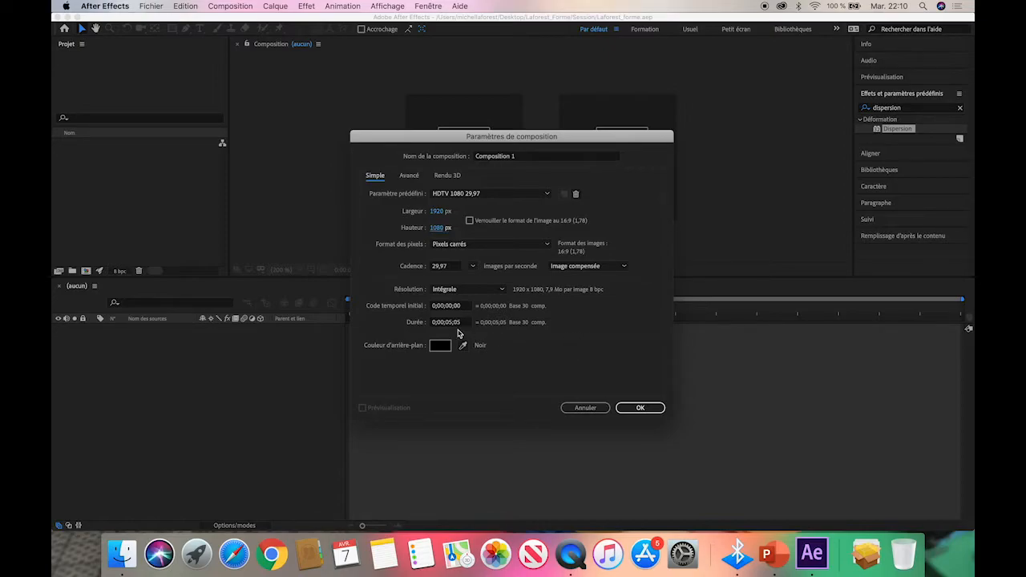
# Set the composition's duration to 0;00;10;00 and create it.
pyautogui.click(452, 323)
pyautogui.press('BackSpace')
pyautogui.press('BackSpace')
pyautogui.write('10')
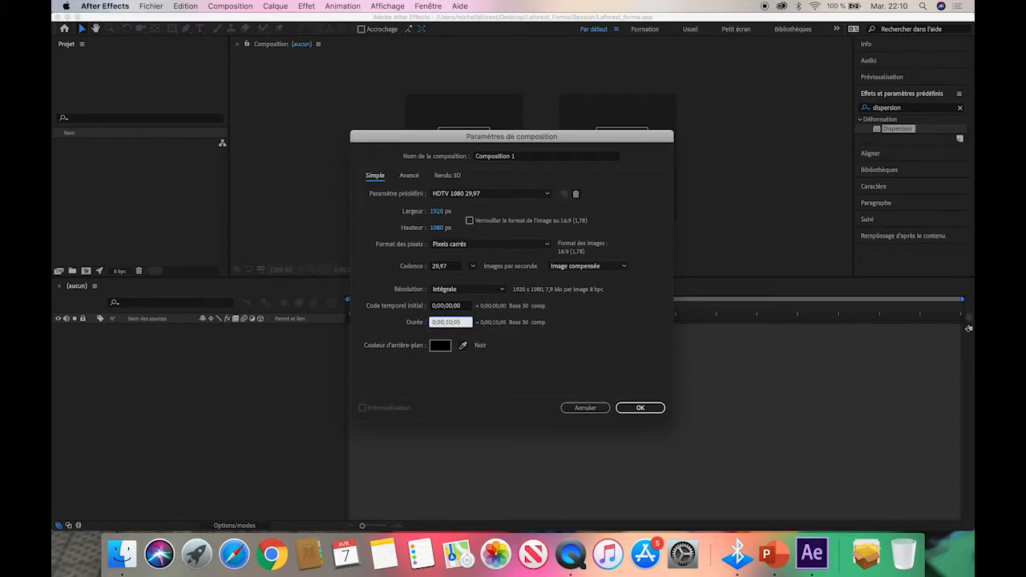
pyautogui.press('BackSpace')
pyautogui.write('0')
pyautogui.click(641, 408)
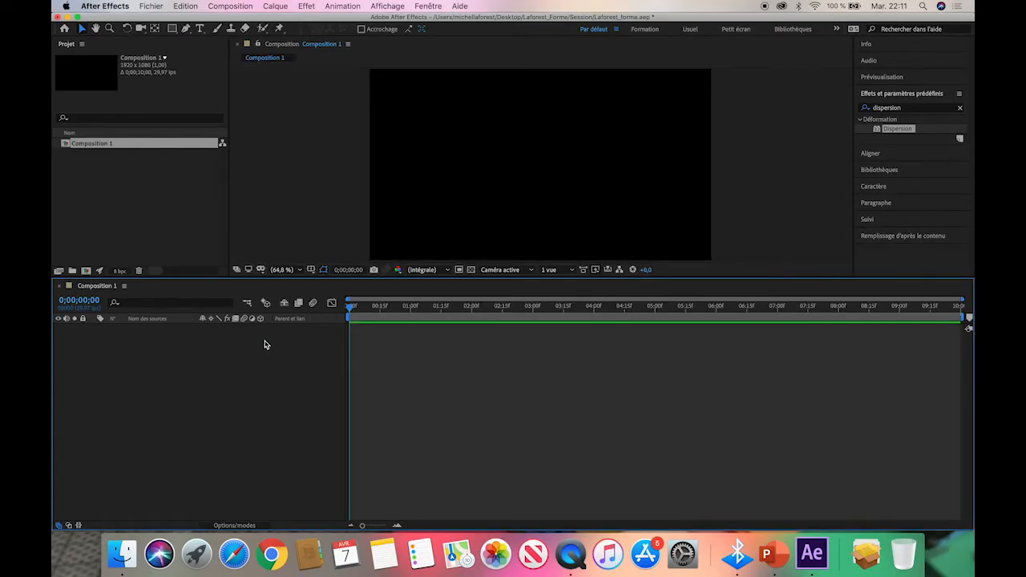
# Enlarge the composition viewer by shrinking the timeline area, and activate the Rectangle tool.
pyautogui.click(221, 277)
pyautogui.moveTo(220, 277); pyautogui.dragTo(237, 358)
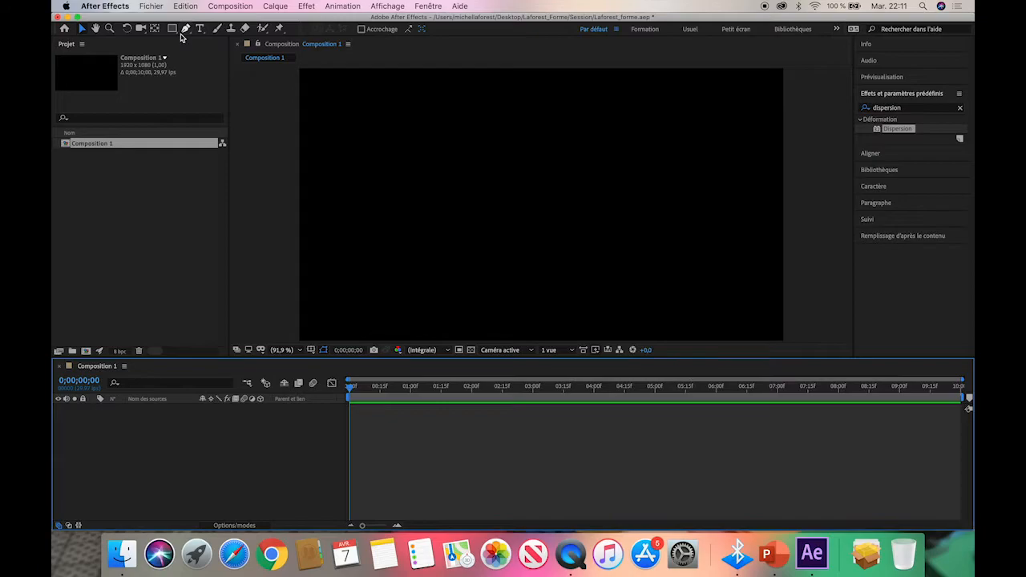
pyautogui.click(172, 31)
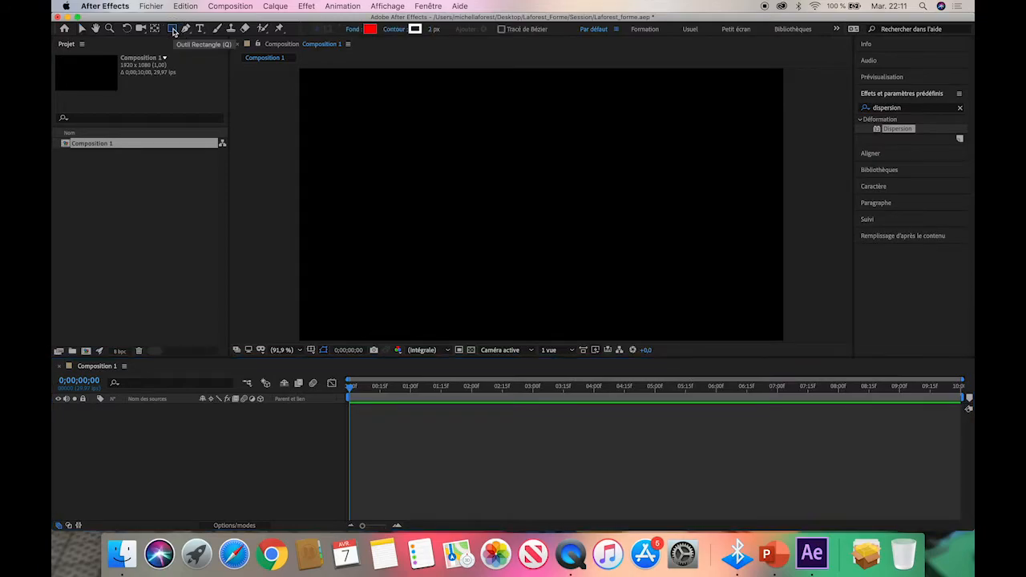
pyautogui.click(173, 30)
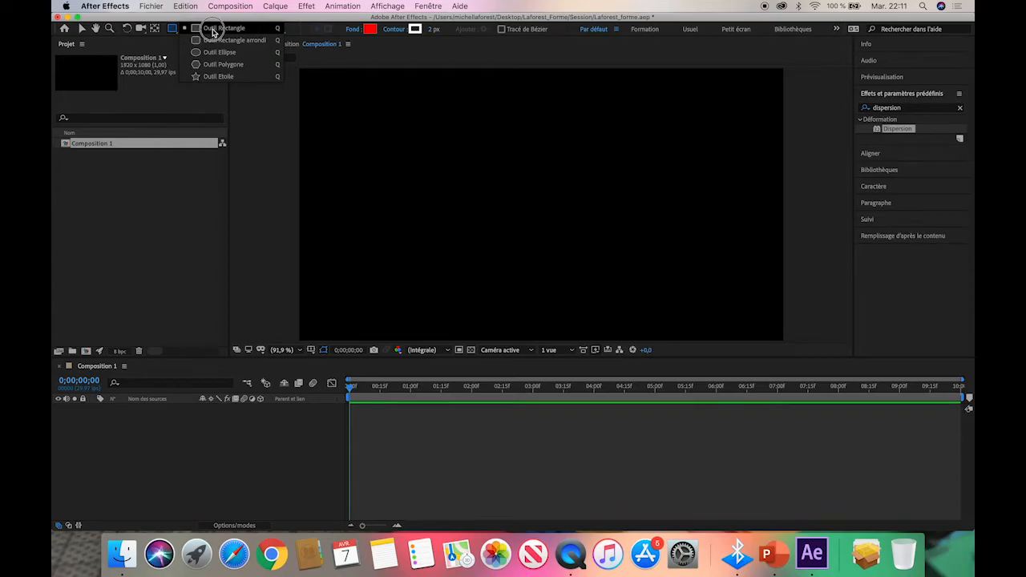
pyautogui.click(213, 28)
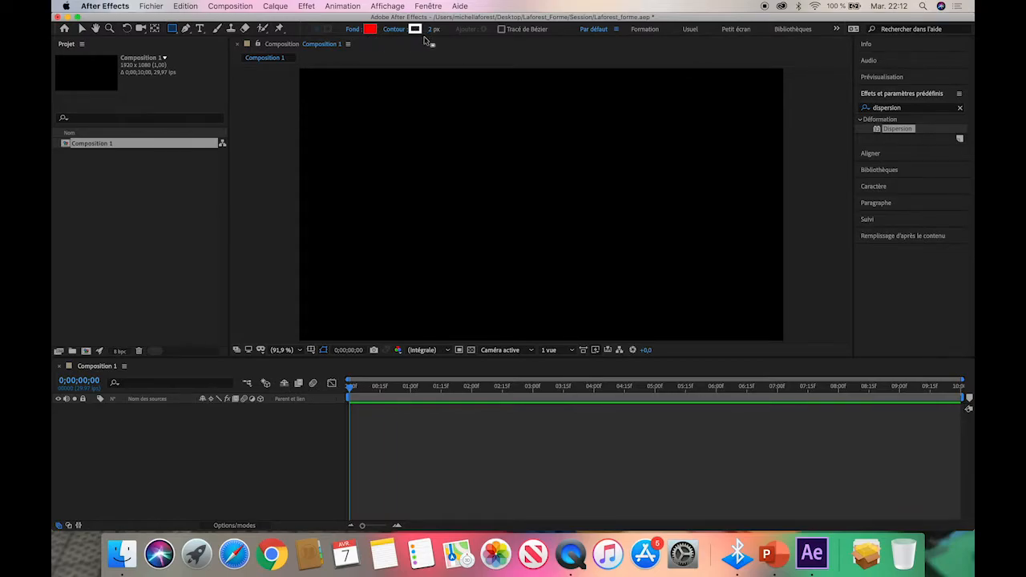
# Confirm a solid-colour fill at 100% opacity in red (FF0000) for new shapes.
pyautogui.click(353, 31)
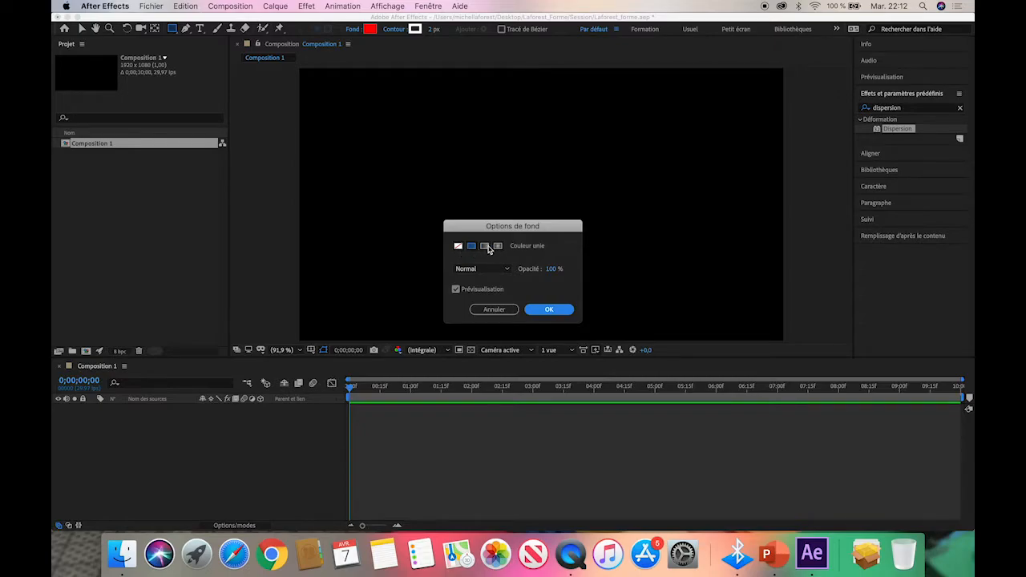
pyautogui.click(548, 311)
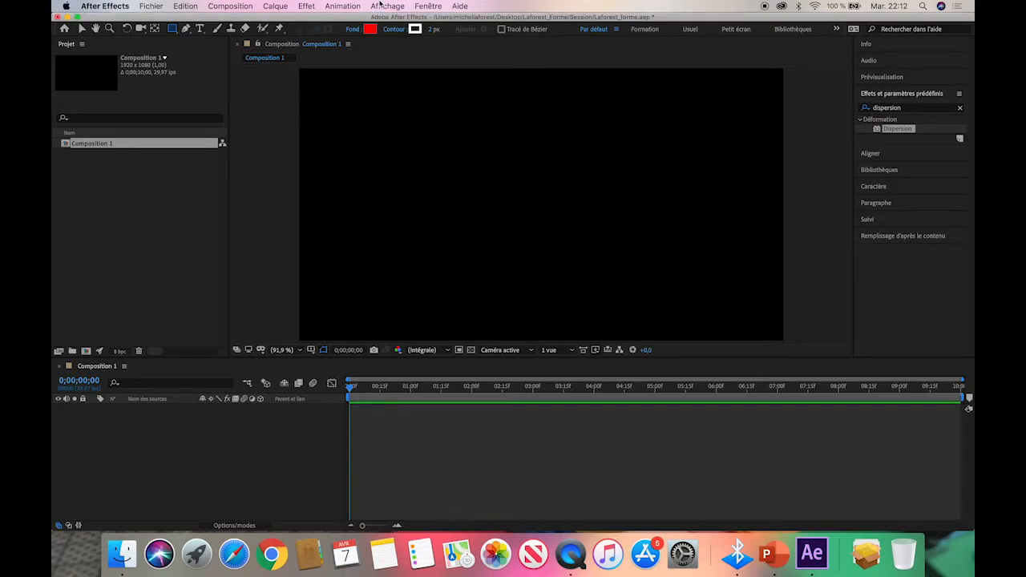
pyautogui.click(369, 29)
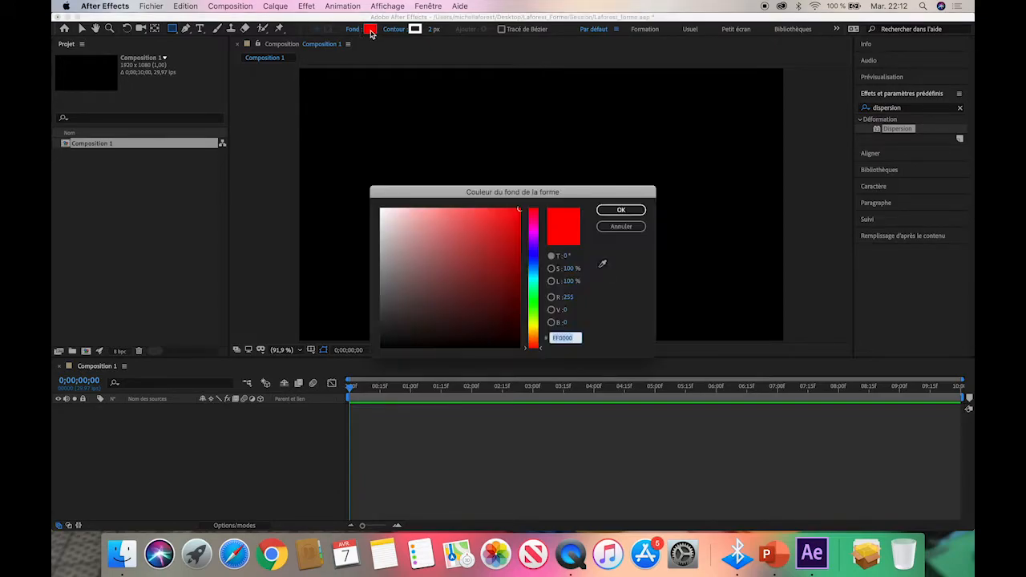
pyautogui.click(621, 209)
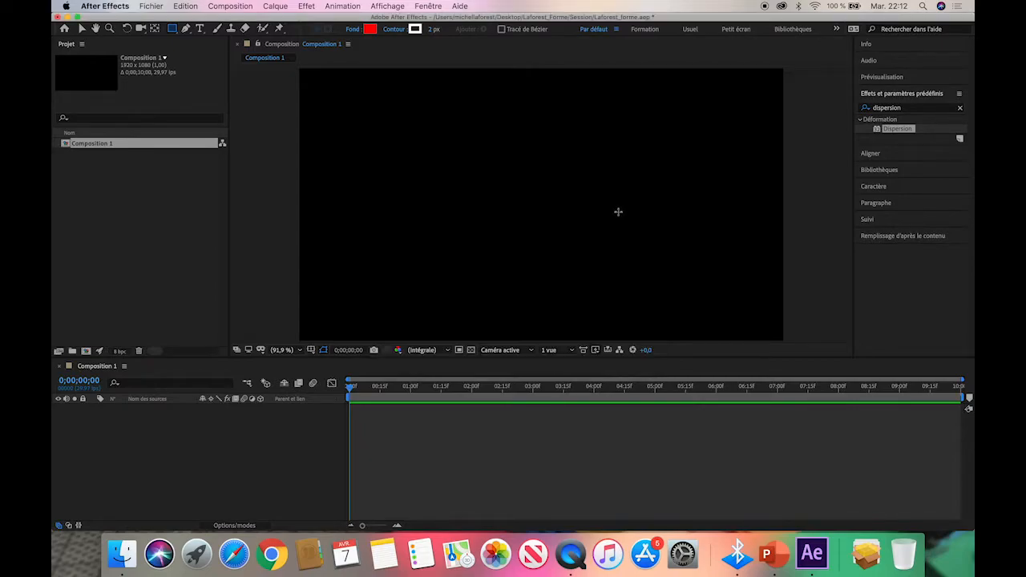
# Set the shape stroke to a solid yellow-green (D6FB04) with a width of 10 px.
pyautogui.click(395, 30)
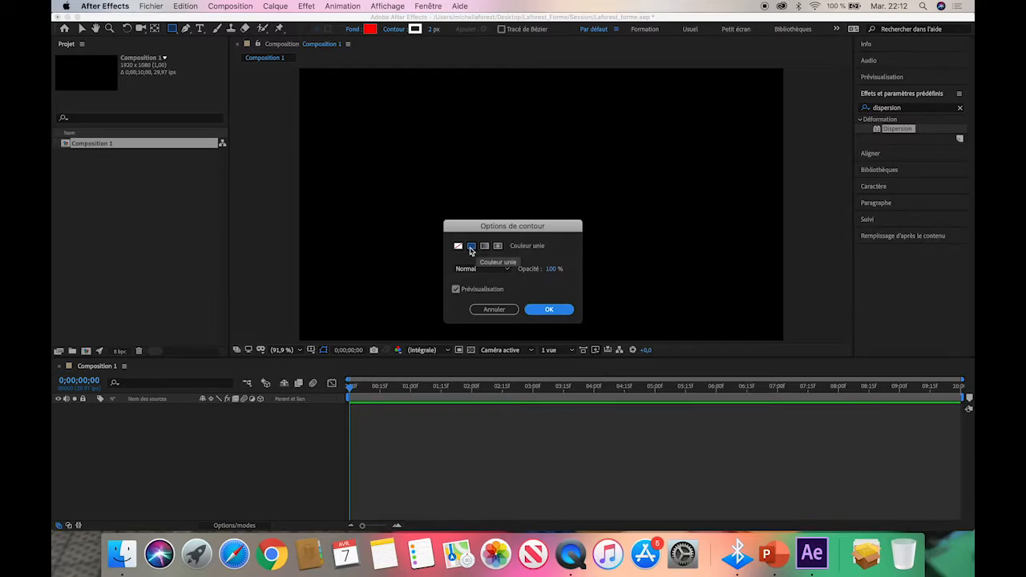
pyautogui.click(548, 310)
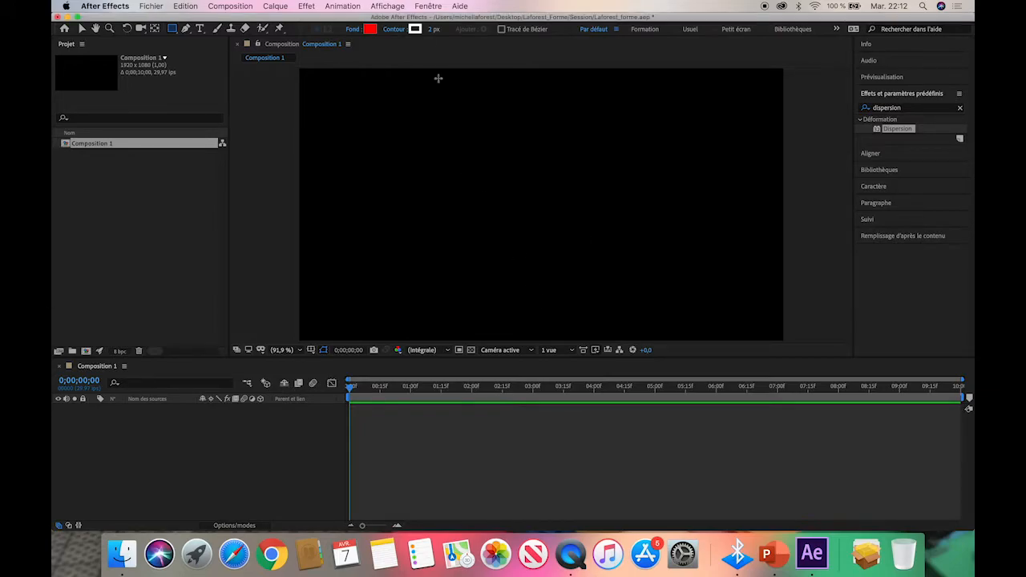
pyautogui.click(415, 29)
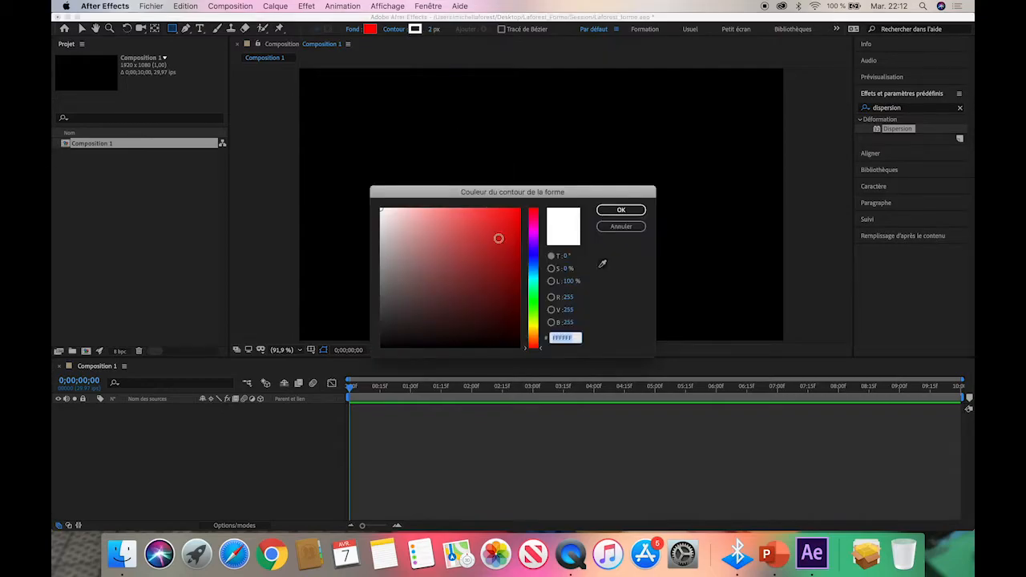
pyautogui.click(538, 324)
pyautogui.click(472, 262)
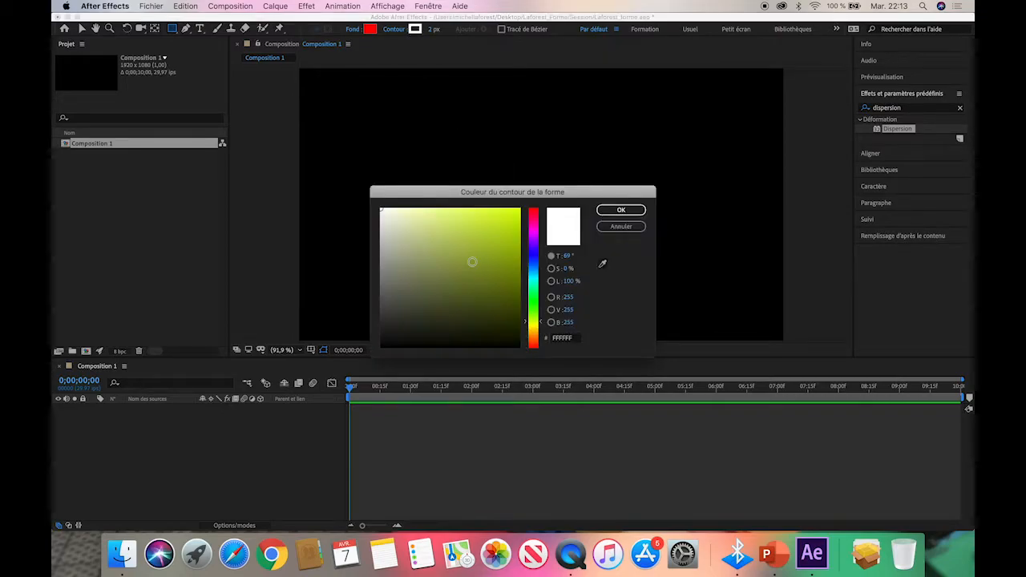
pyautogui.click(517, 210)
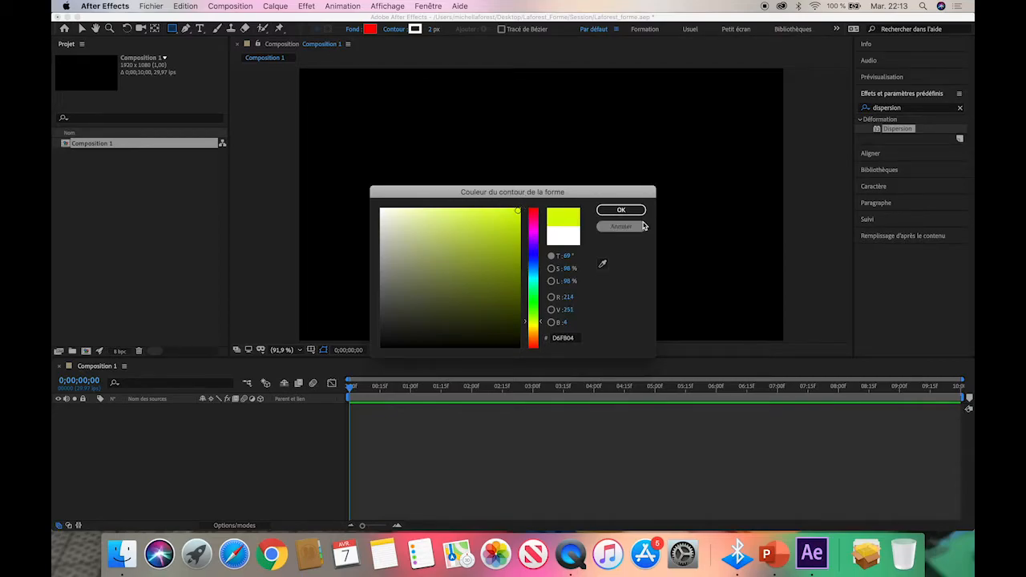
pyautogui.click(621, 210)
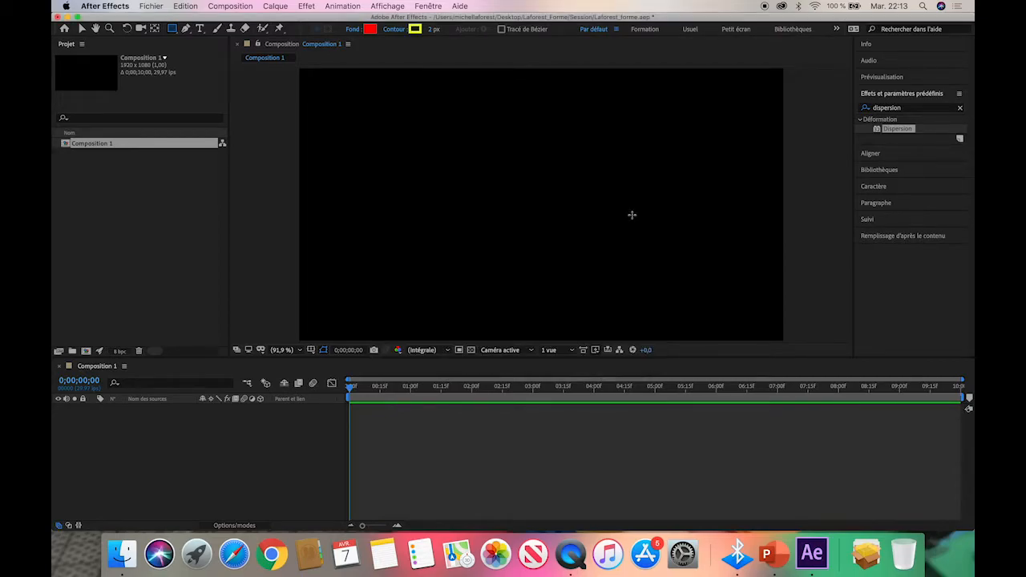
pyautogui.click(431, 29)
pyautogui.press('Return')
# Draw a rectangle slightly taller than wide in the left half of the composition frame.
pyautogui.moveTo(357, 121)
pyautogui.mouseDown()
pyautogui.moveTo(438, 216)
pyautogui.moveTo(477, 243)
pyautogui.mouseUp()
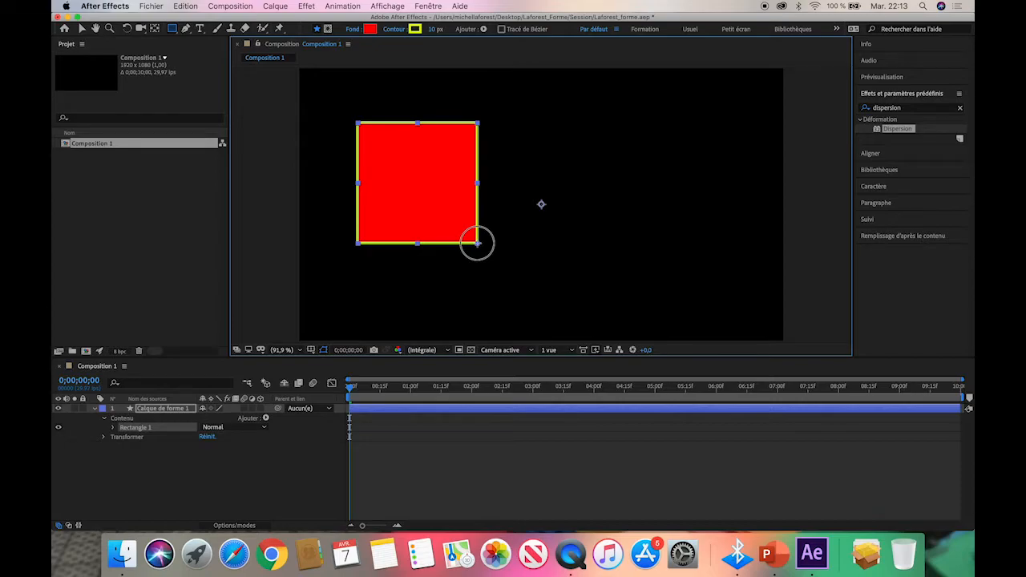
pyautogui.moveTo(477, 243); pyautogui.dragTo(513, 278)
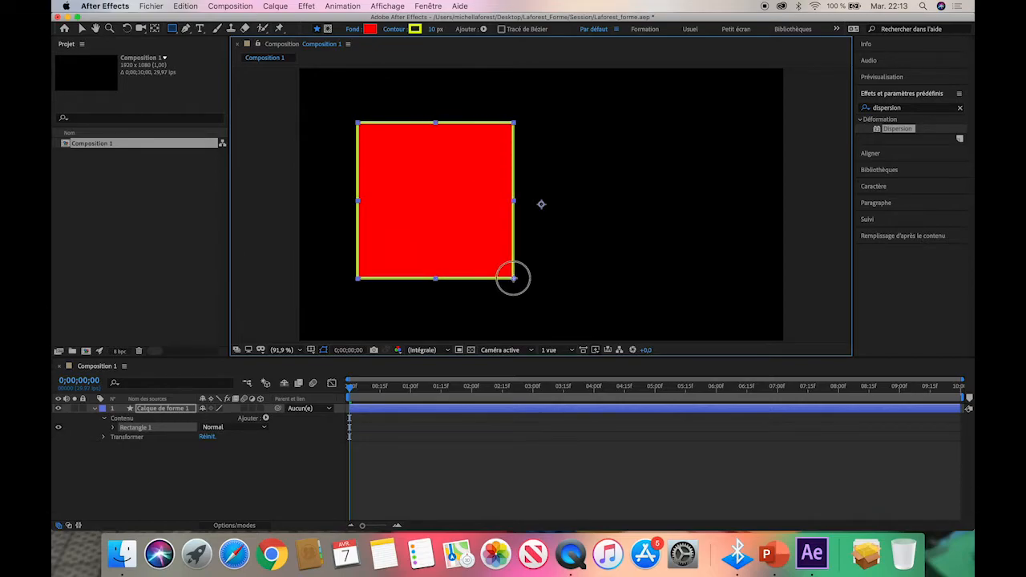
pyautogui.moveTo(512, 278); pyautogui.dragTo(434, 197)
pyautogui.moveTo(442, 236); pyautogui.dragTo(499, 274)
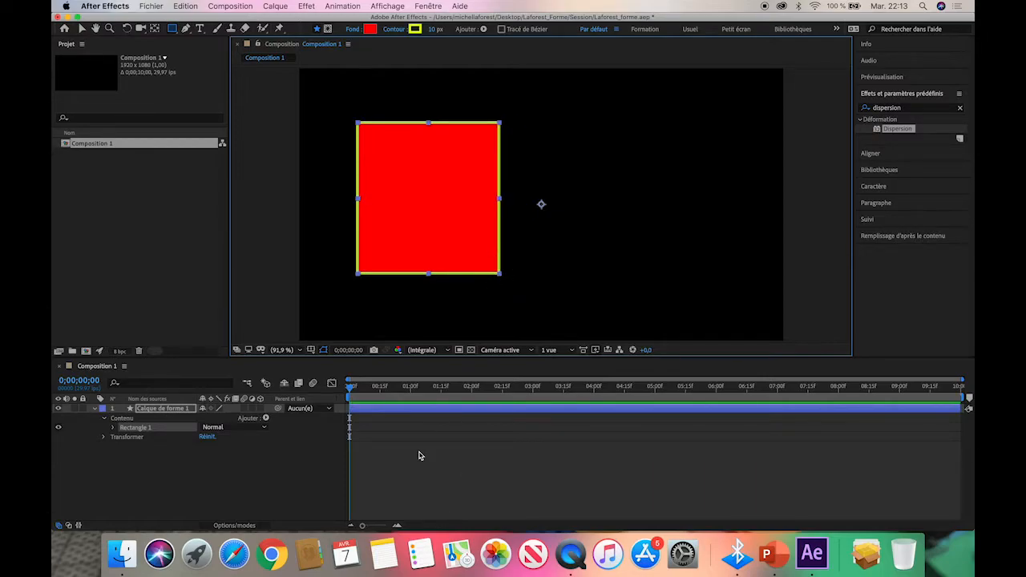
# Expand Rectangle 1 in the shape layer's contents and examine its path, stroke, fill and transform groups.
pyautogui.click(474, 451)
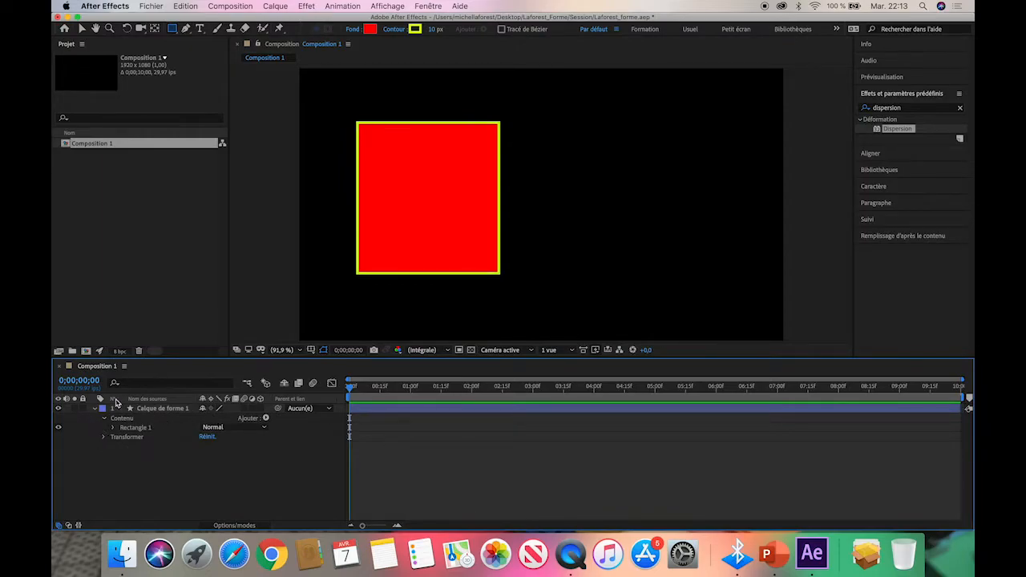
pyautogui.click(170, 411)
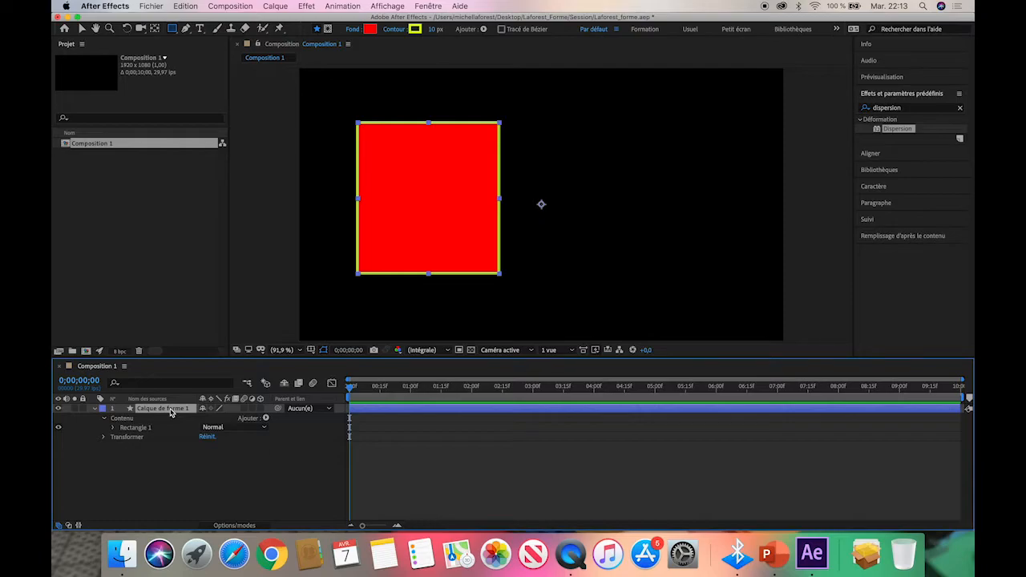
pyautogui.click(113, 427)
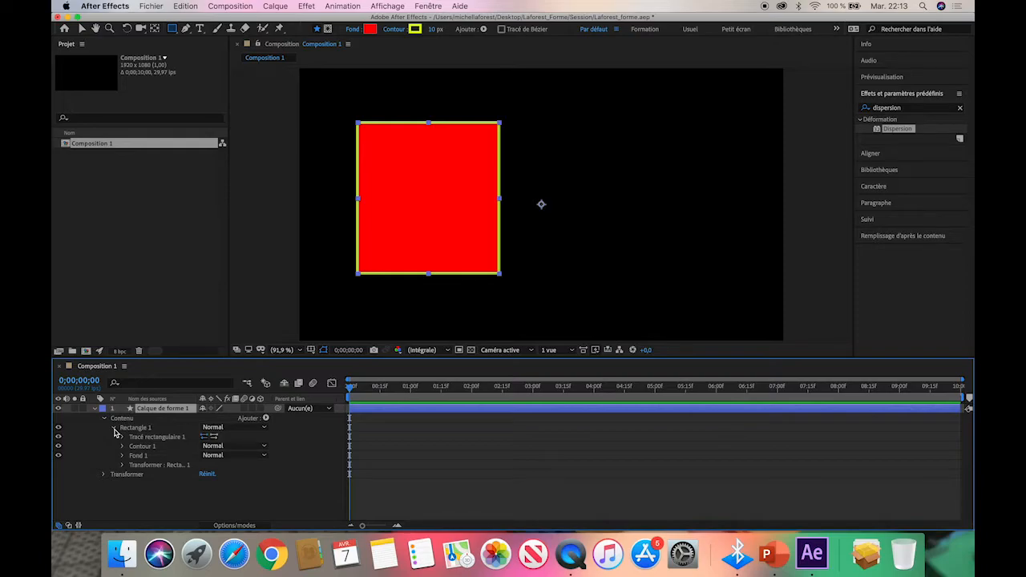
pyautogui.click(134, 429)
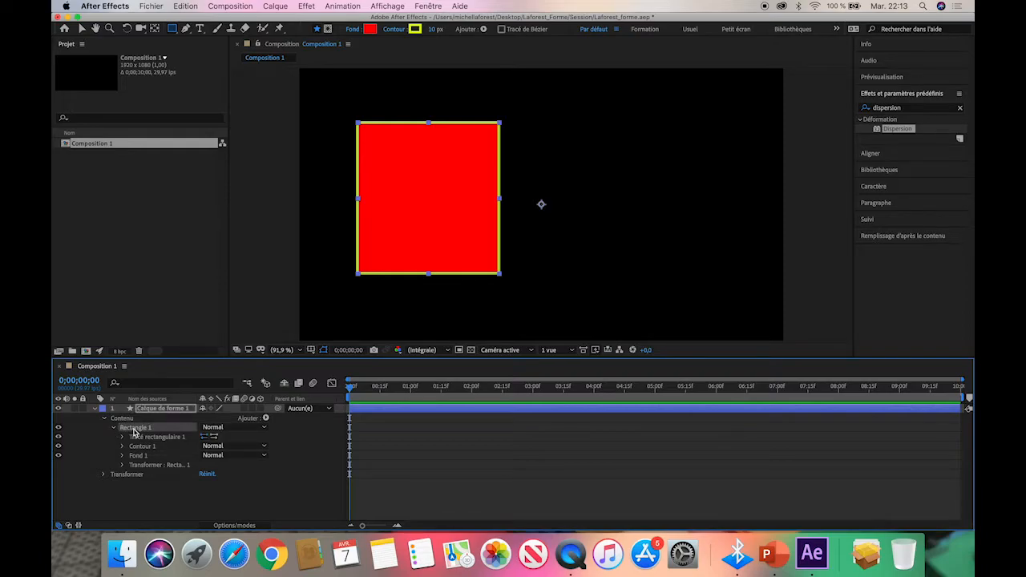
pyautogui.moveTo(133, 437); pyautogui.dragTo(136, 453)
pyautogui.click(135, 449)
pyautogui.click(138, 457)
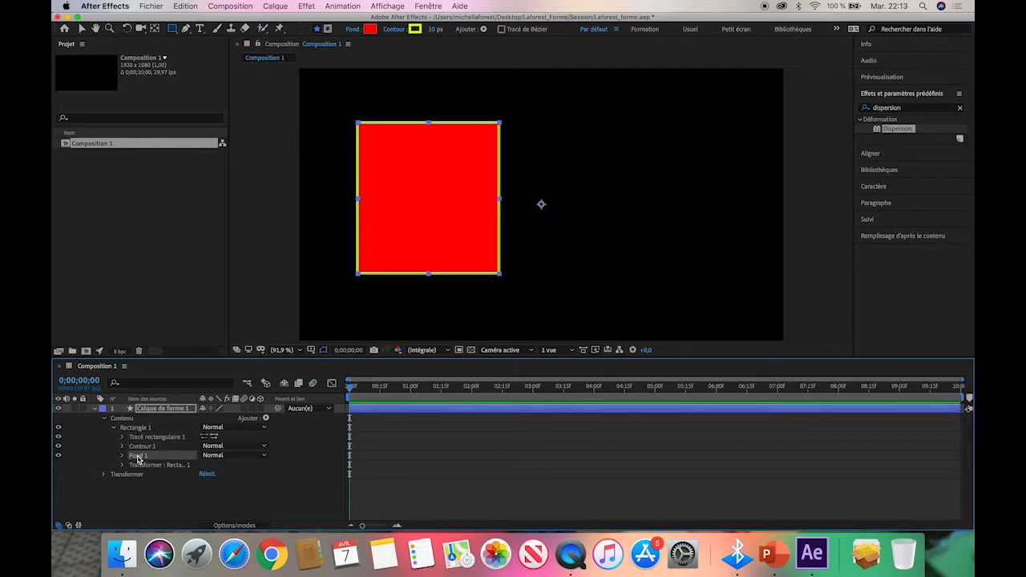
pyautogui.click(140, 466)
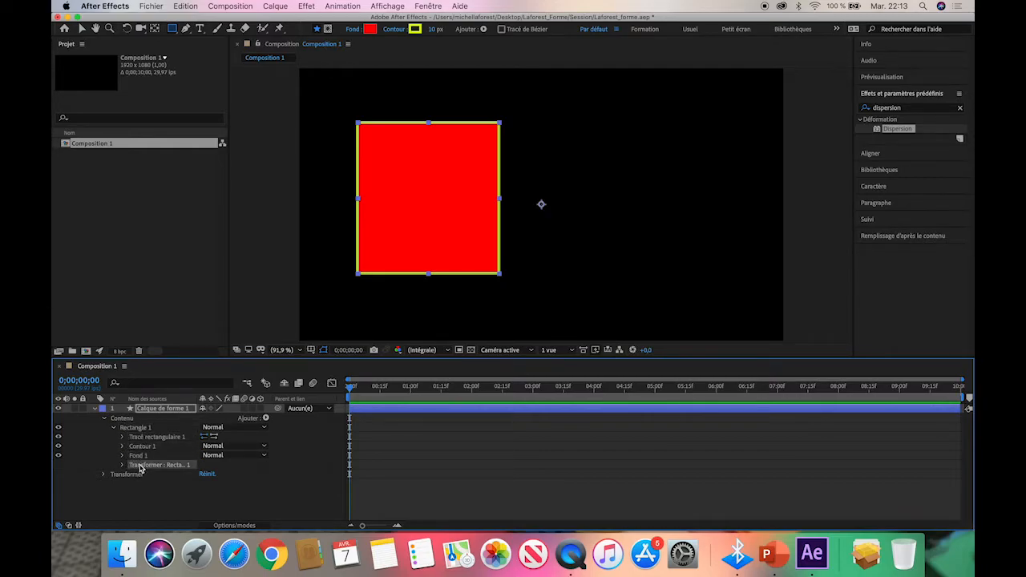
pyautogui.click(142, 439)
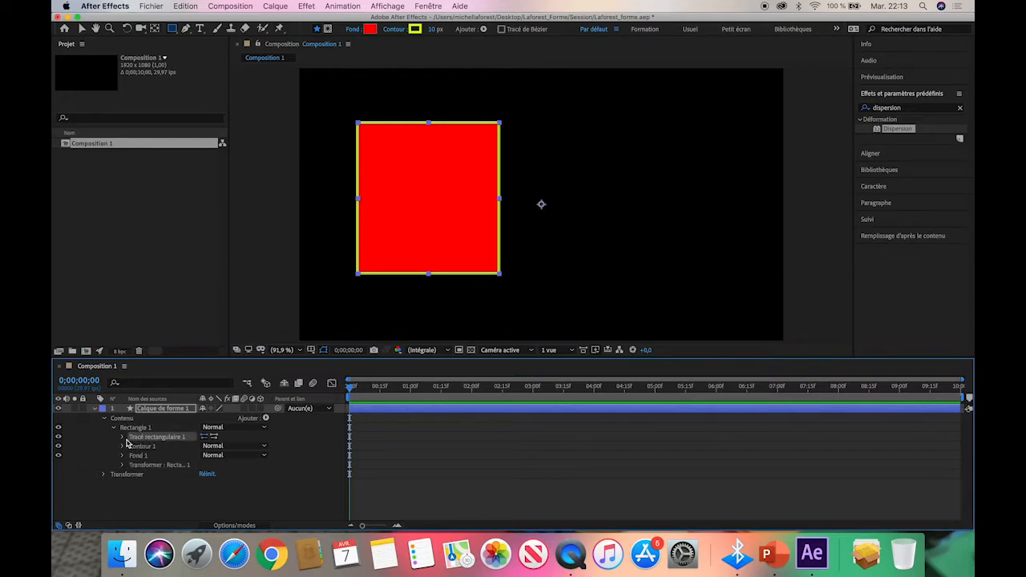
pyautogui.click(130, 445)
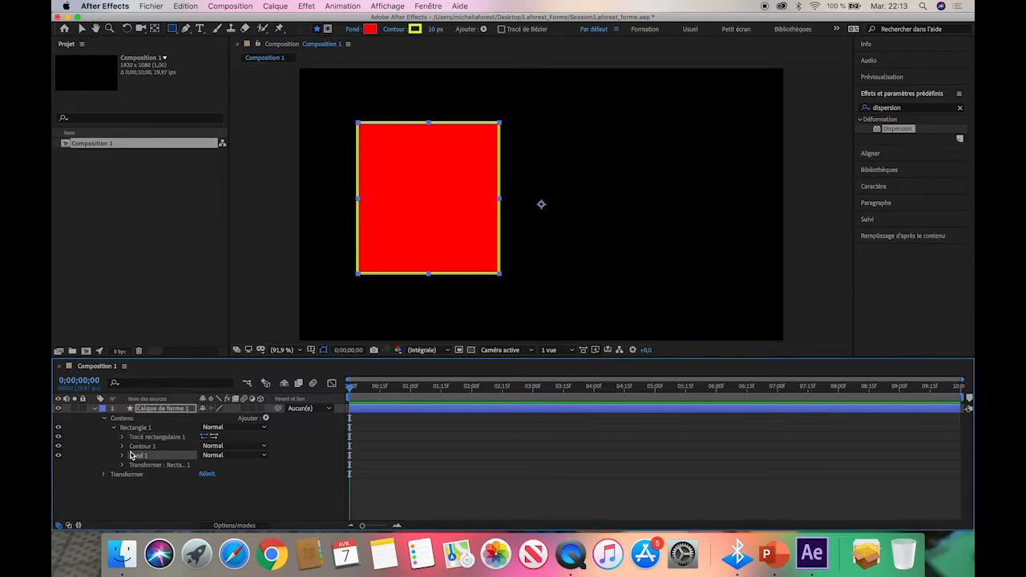
pyautogui.click(137, 456)
pyautogui.click(144, 467)
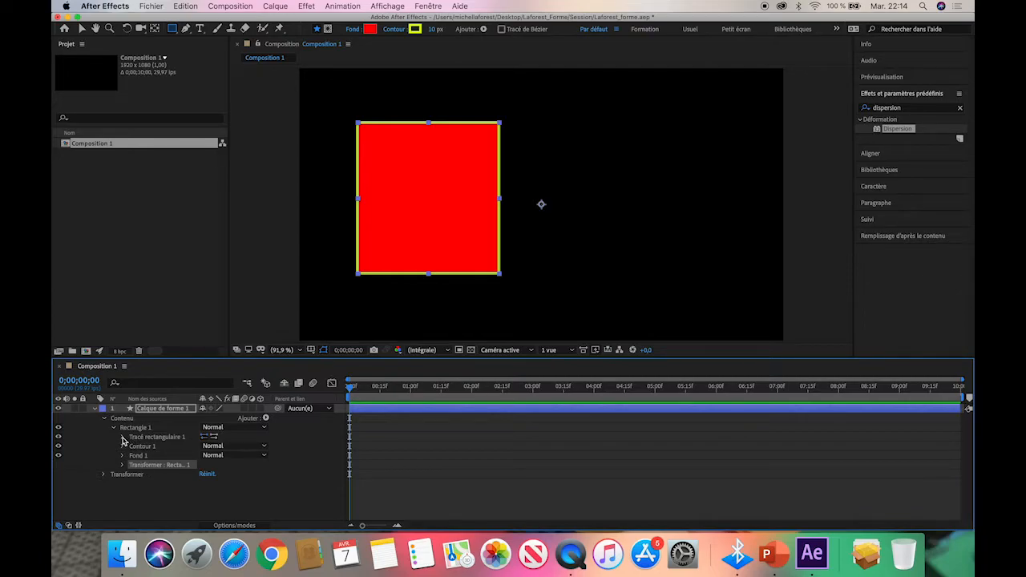
# Expand the rectangle path and enable keyframing for its size, position and roundness at 0 seconds.
pyautogui.click(124, 438)
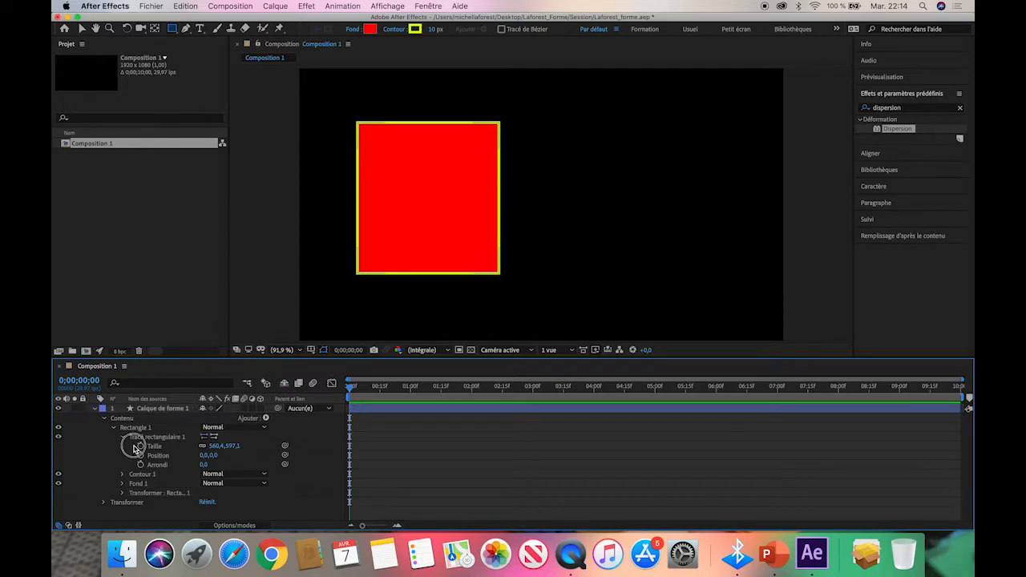
pyautogui.click(139, 446)
pyautogui.click(140, 455)
pyautogui.click(140, 465)
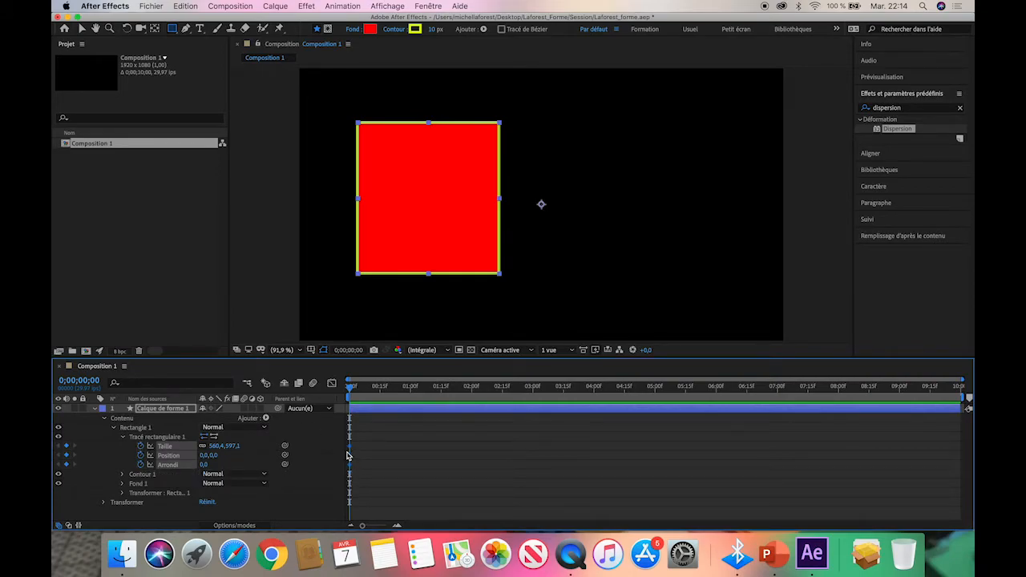
# Add a keyframe at 1 second with the rectangle's roundness raised to 373.
pyautogui.moveTo(351, 387); pyautogui.dragTo(413, 391)
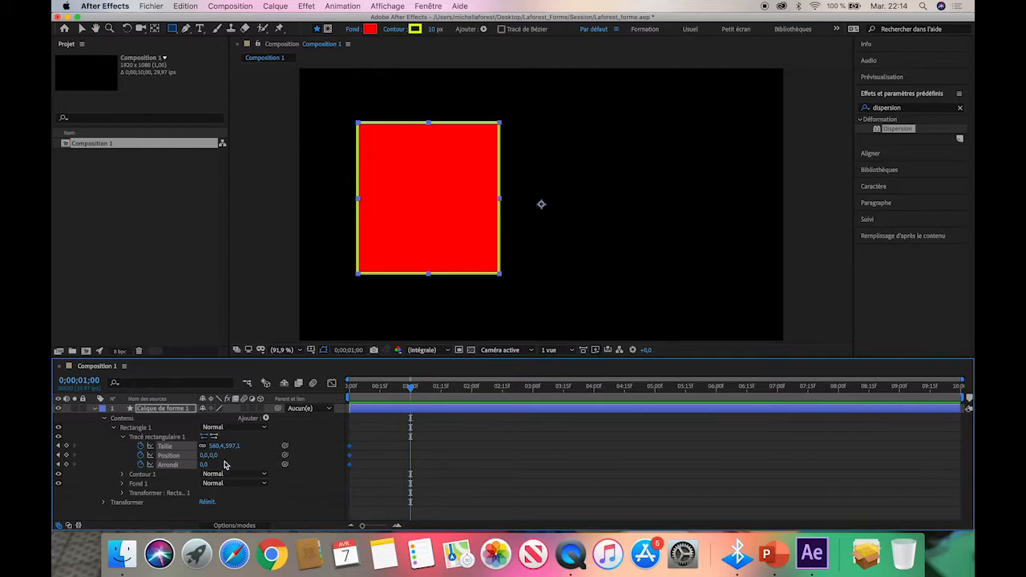
pyautogui.click(117, 457)
pyautogui.click(204, 465)
pyautogui.moveTo(204, 466); pyautogui.dragTo(399, 458)
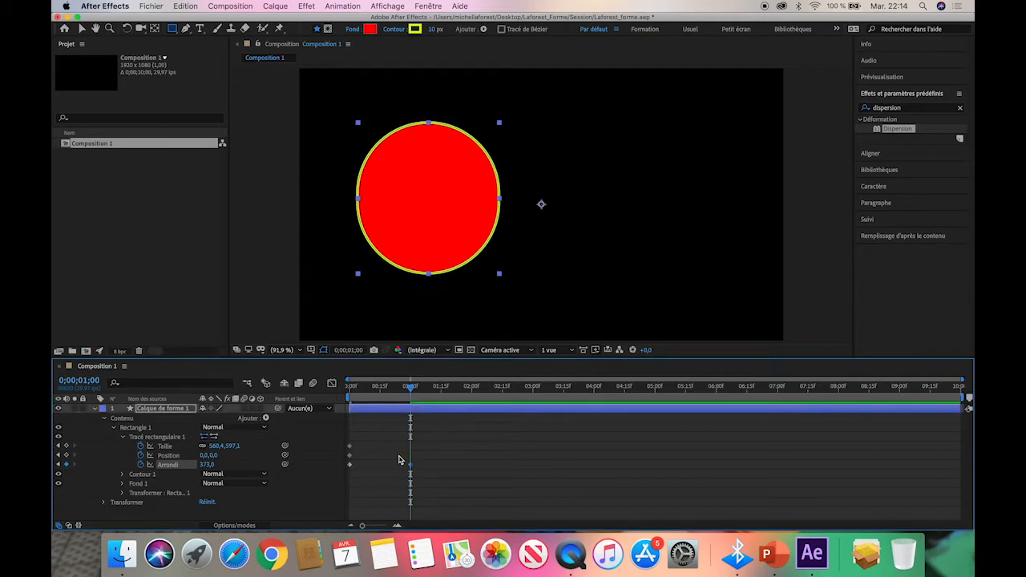
# Preview the corner-rounding animation from the start of the composition.
pyautogui.moveTo(412, 390); pyautogui.dragTo(294, 378)
pyautogui.press('space')
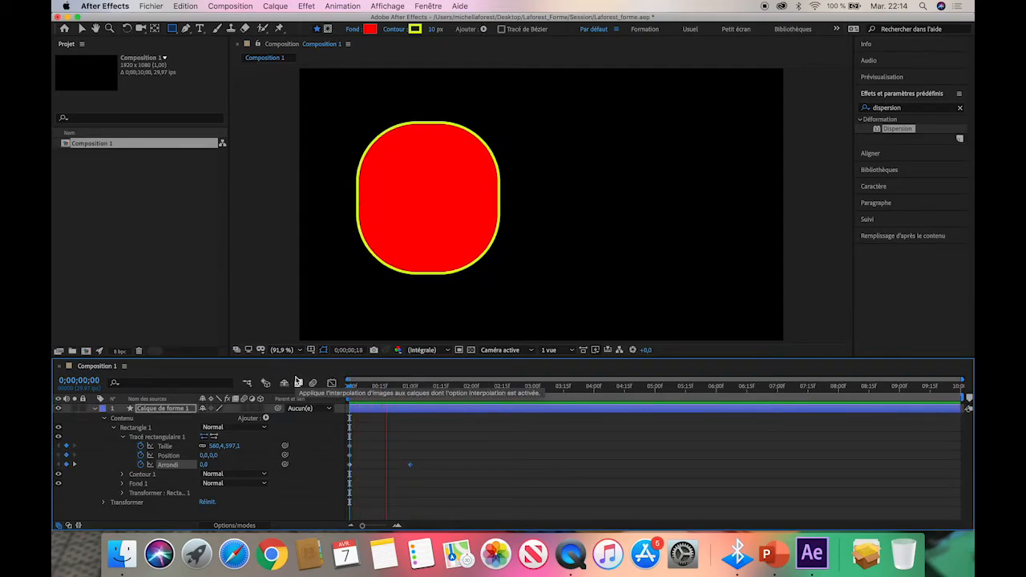
pyautogui.press('space')
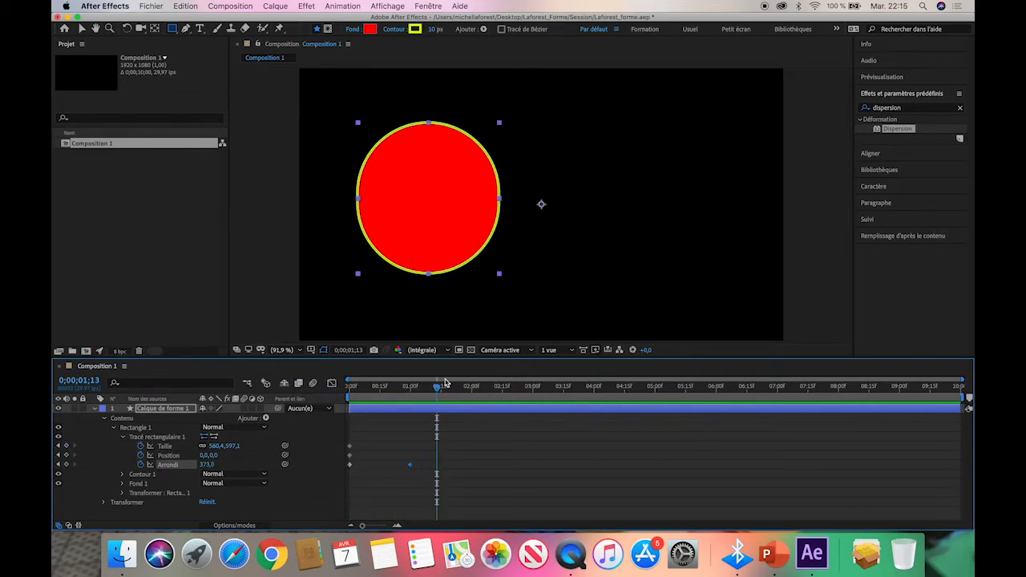
# Animate the colour of Contour 1 with a keyframe at 0 seconds and a magenta keyframe at 1 second.
pyautogui.moveTo(436, 388); pyautogui.dragTo(332, 385)
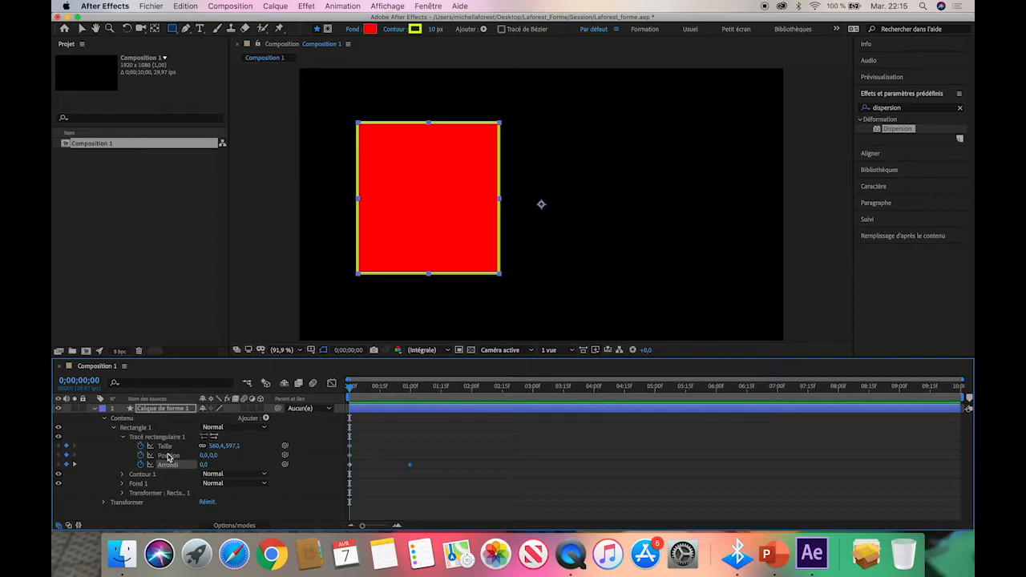
pyautogui.click(122, 474)
pyautogui.scroll(-2, 123, 479)
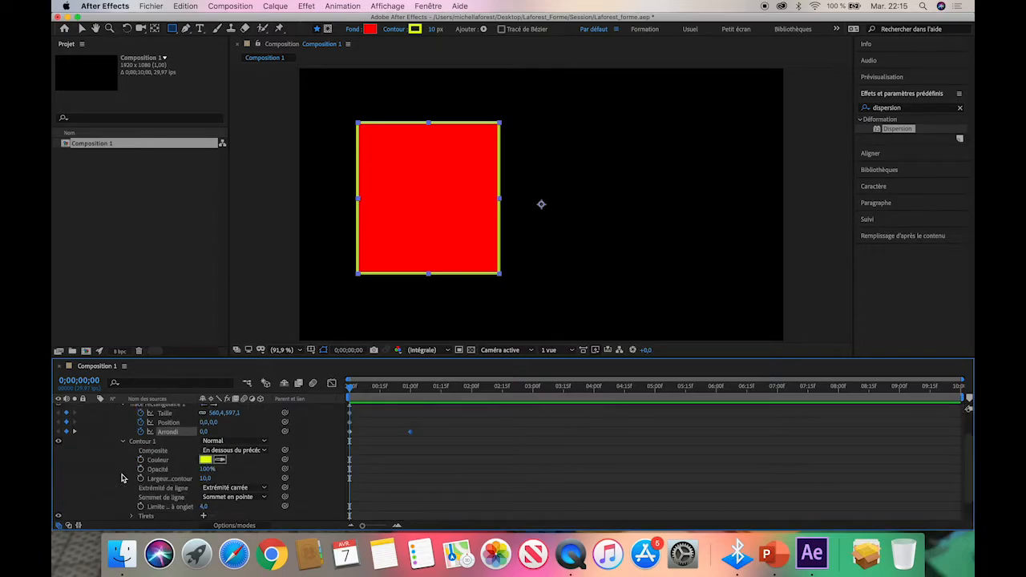
pyautogui.scroll(-2, 122, 479)
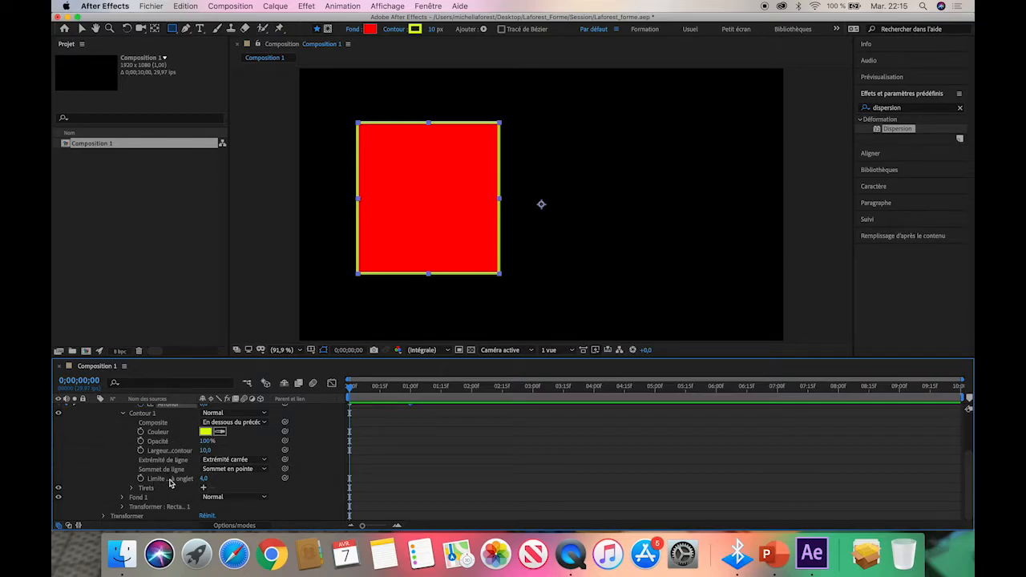
pyautogui.click(141, 433)
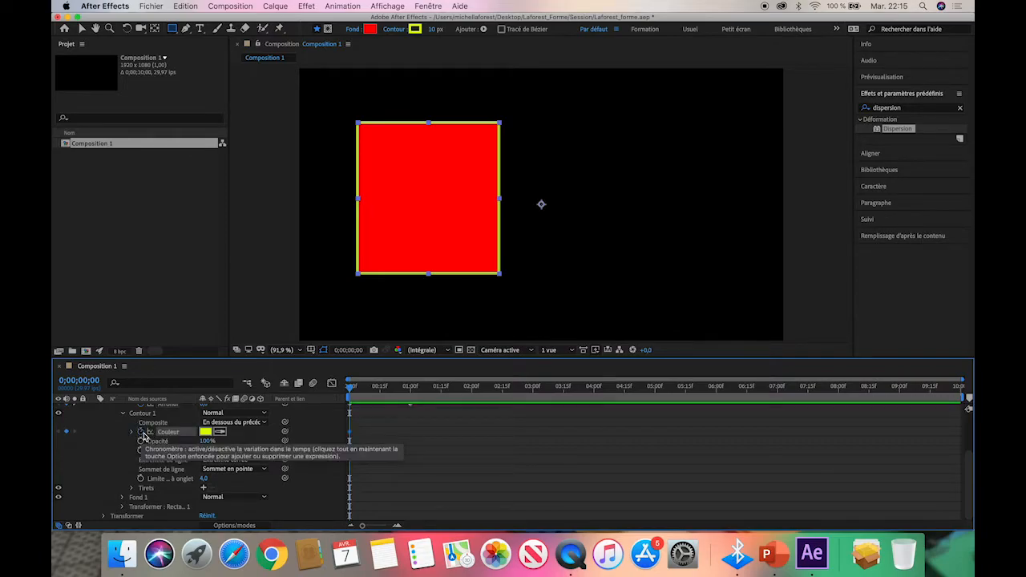
pyautogui.click(410, 392)
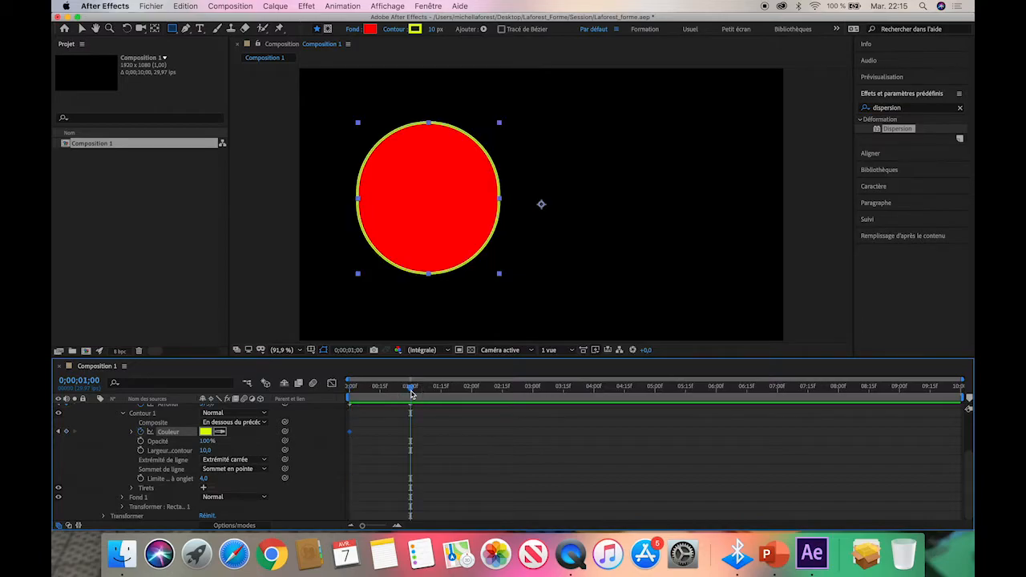
pyautogui.click(206, 432)
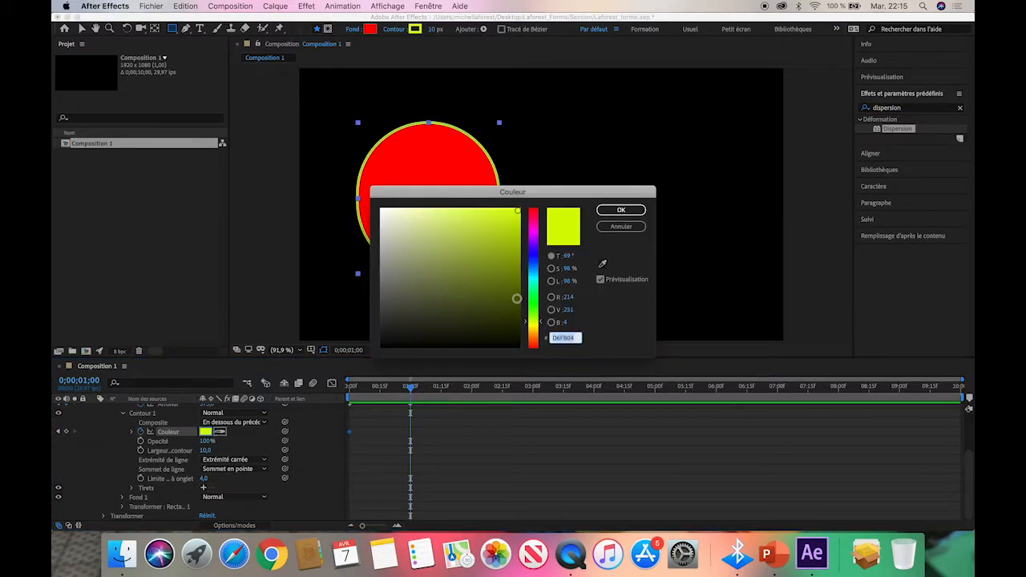
pyautogui.click(535, 234)
pyautogui.click(629, 213)
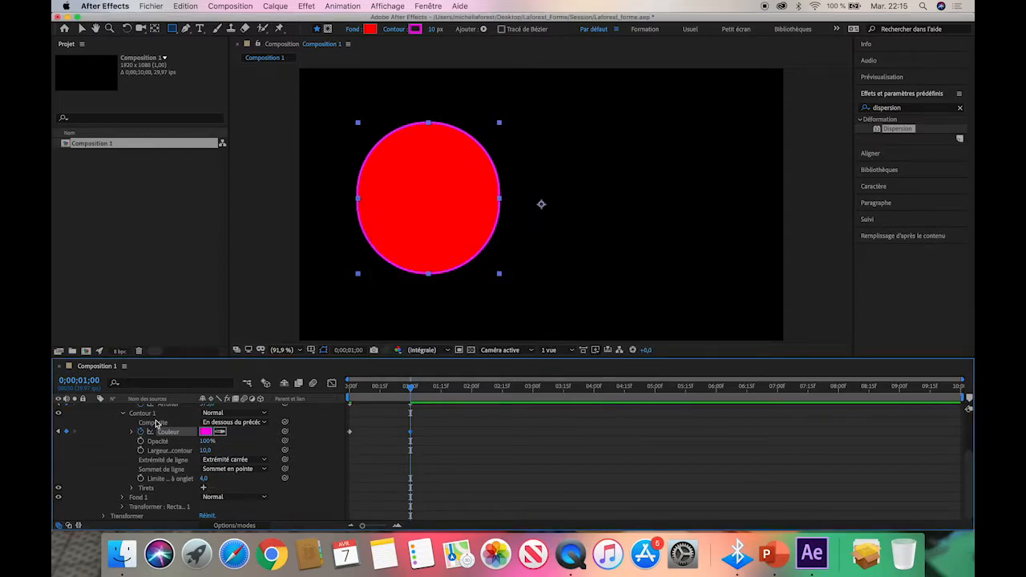
pyautogui.moveTo(405, 392)
pyautogui.mouseDown()
pyautogui.moveTo(328, 389)
pyautogui.moveTo(409, 393)
pyautogui.mouseUp()
# Animate the colour of Fond 1 with a keyframe at 0 seconds and a near-black (1D1818) keyframe at 1 second.
pyautogui.click(121, 498)
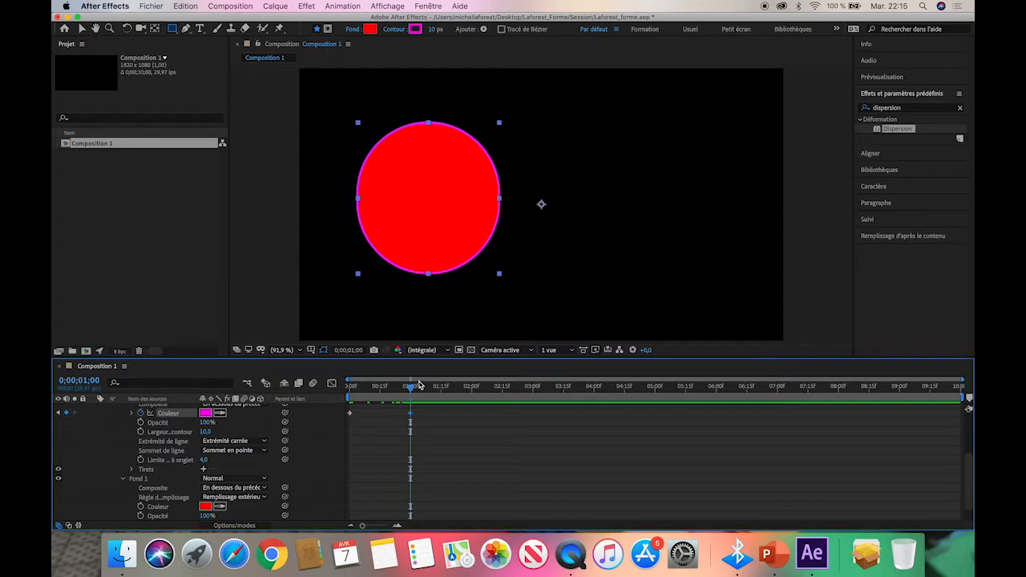
pyautogui.moveTo(412, 389); pyautogui.dragTo(307, 388)
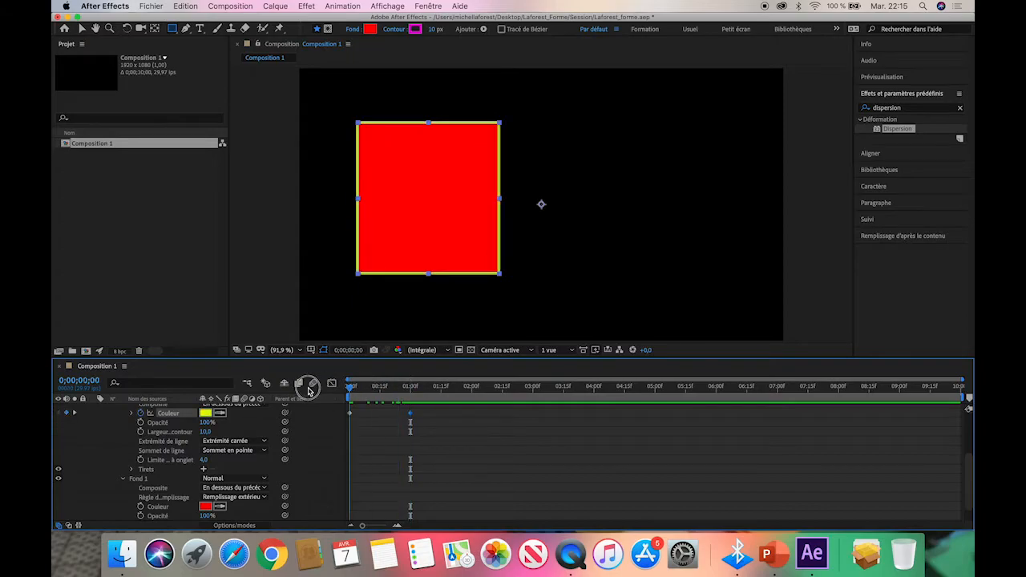
pyautogui.click(141, 508)
pyautogui.click(350, 388)
pyautogui.moveTo(350, 388); pyautogui.dragTo(410, 388)
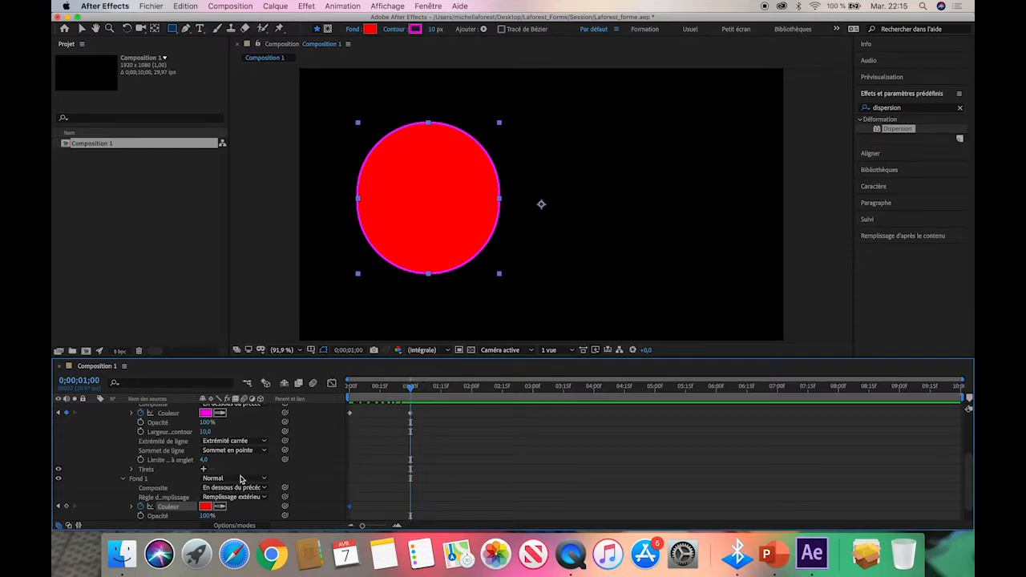
pyautogui.click(211, 499)
pyautogui.click(316, 439)
pyautogui.click(206, 511)
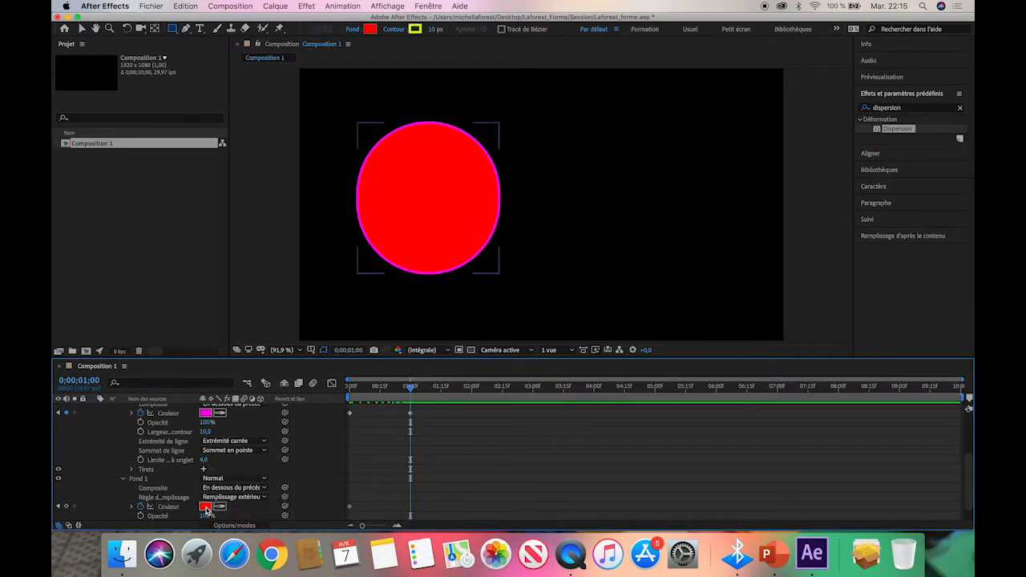
pyautogui.click(206, 509)
pyautogui.click(400, 333)
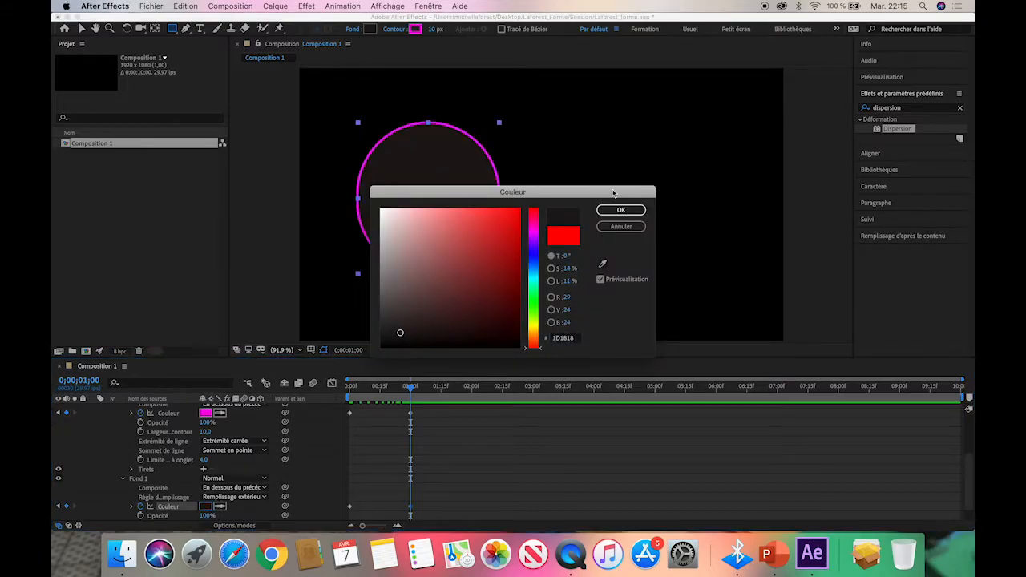
pyautogui.click(621, 210)
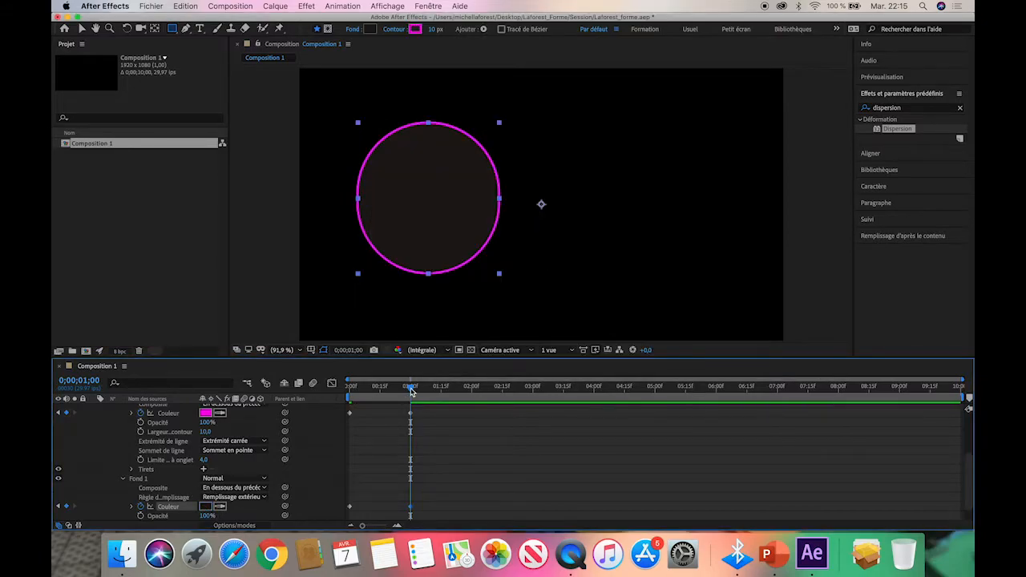
# Preview the combined roundness, stroke colour and fill colour animation from the start.
pyautogui.moveTo(412, 390); pyautogui.dragTo(349, 391)
pyautogui.press('space')
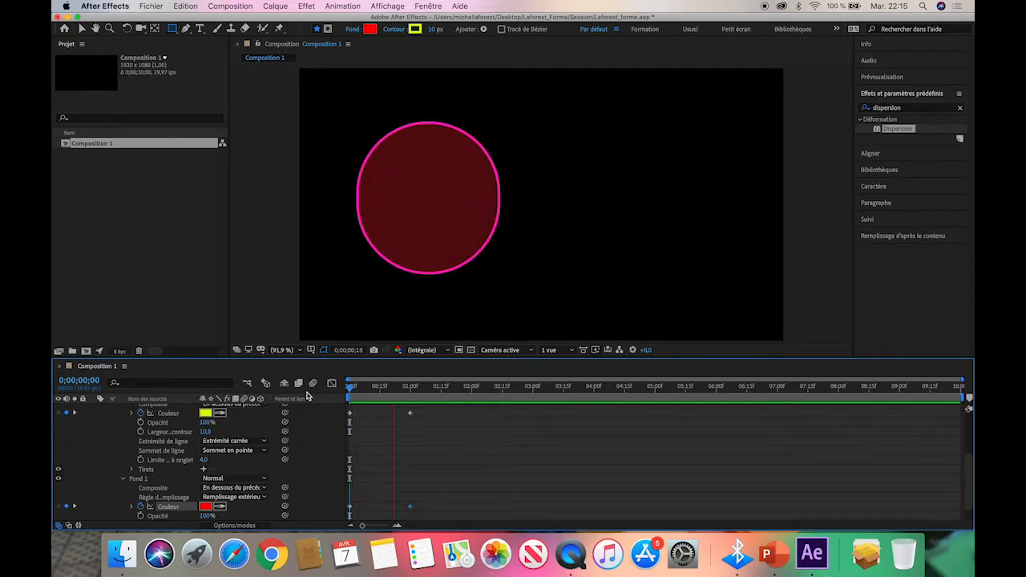
pyautogui.press('space')
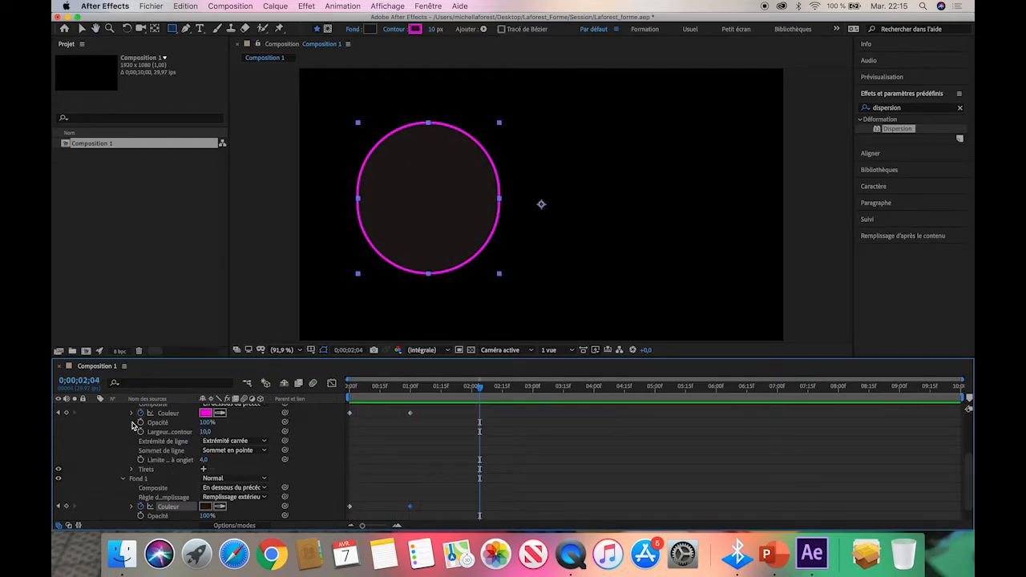
# Make the timeline area moderately taller and collapse the shape layer's properties.
pyautogui.moveTo(182, 356); pyautogui.dragTo(182, 238)
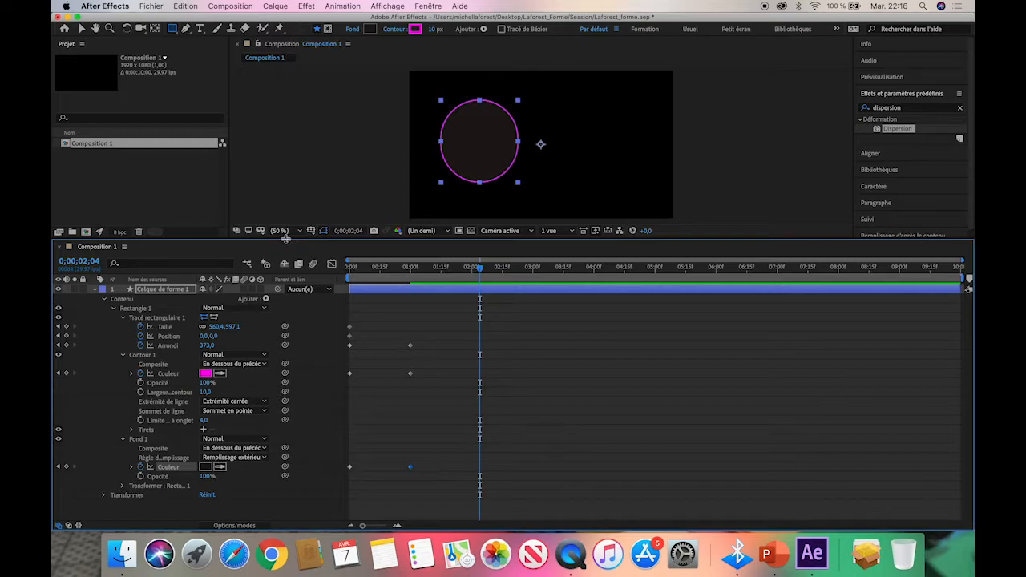
pyautogui.moveTo(283, 238); pyautogui.dragTo(295, 326)
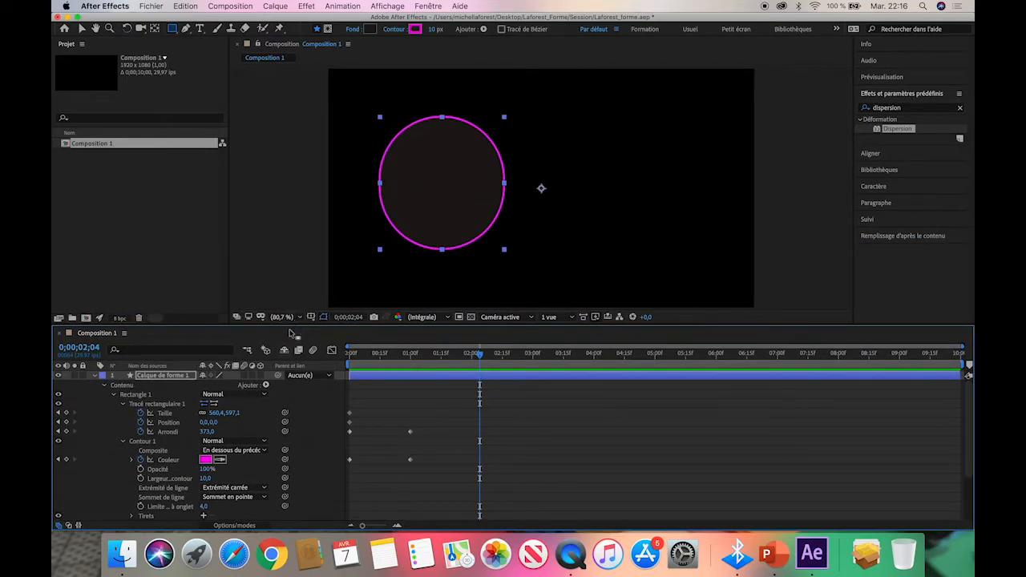
pyautogui.click(95, 376)
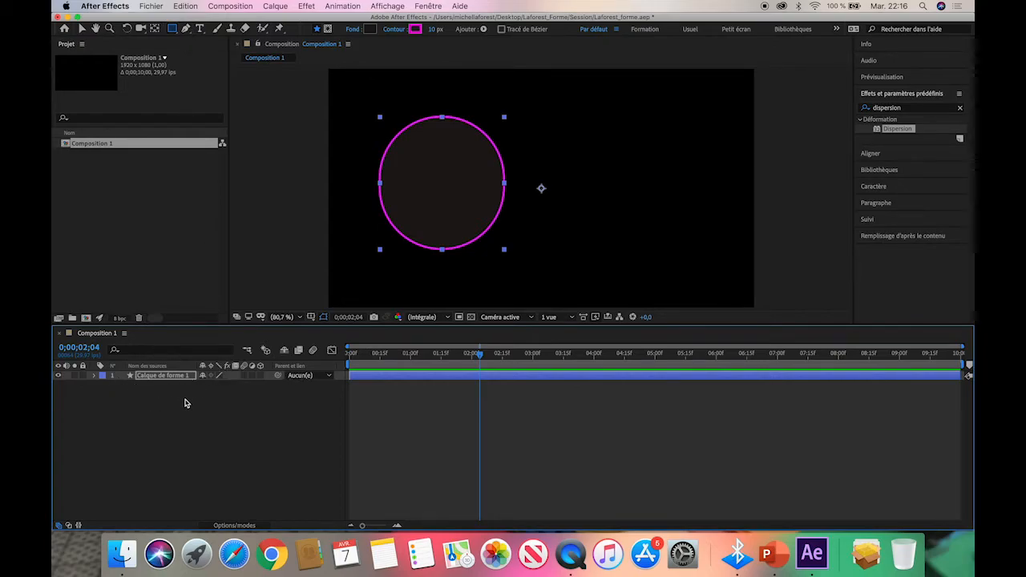
# Deselect the shape layer and set up the Pen tool with its fill option set to None (Aucun).
pyautogui.click(181, 459)
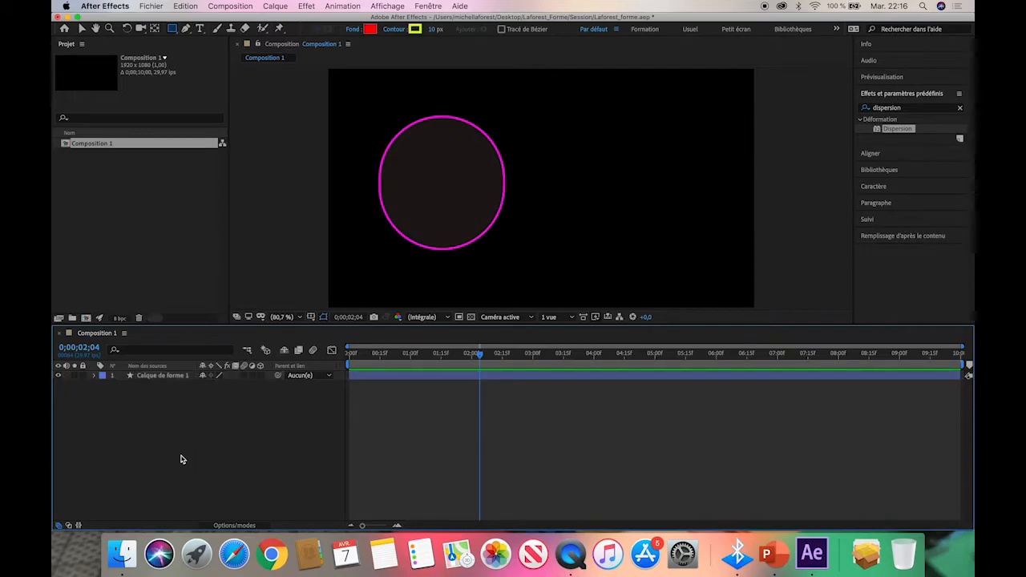
pyautogui.click(185, 28)
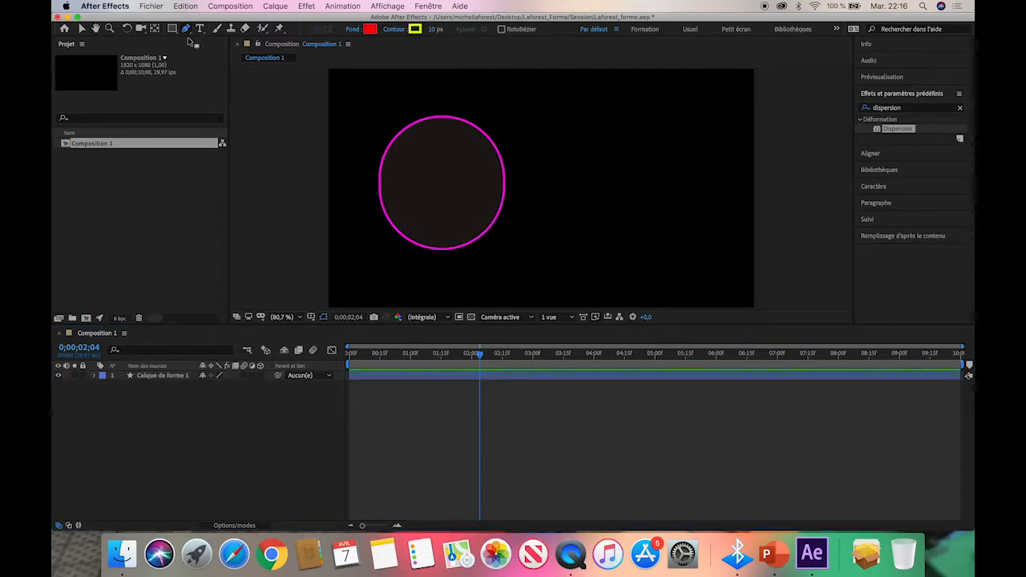
pyautogui.click(357, 28)
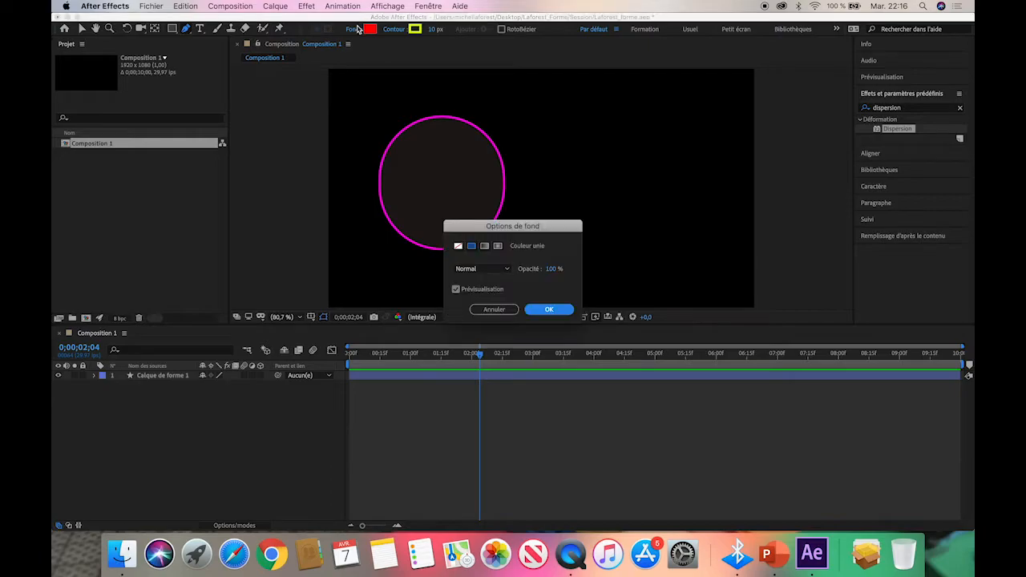
pyautogui.click(459, 246)
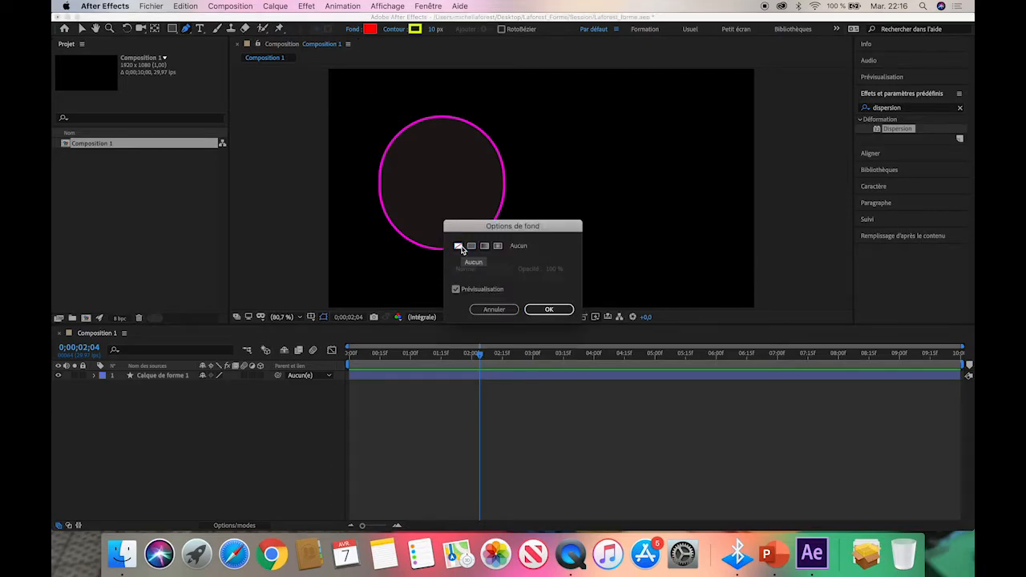
pyautogui.click(549, 310)
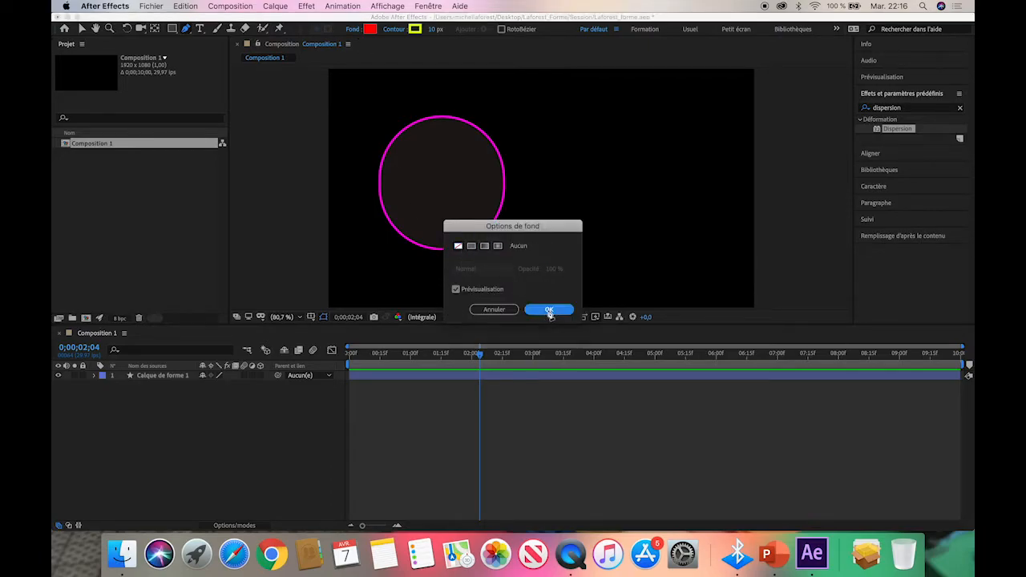
# Set the stroke colour to green (0EFB04) and draw a three-point S-shaped stem rising from just below the frame beside the circle.
pyautogui.click(414, 32)
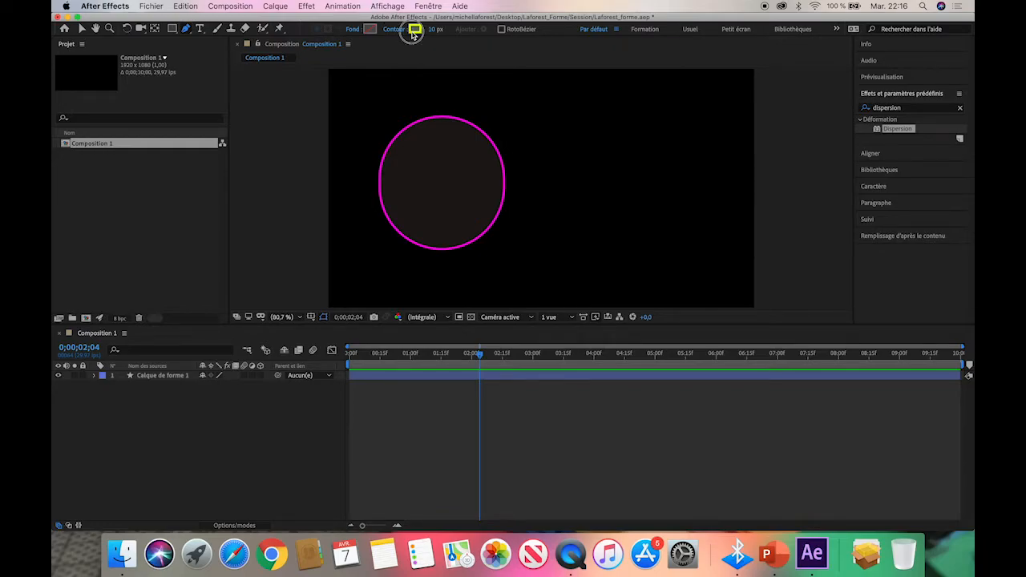
pyautogui.click(536, 305)
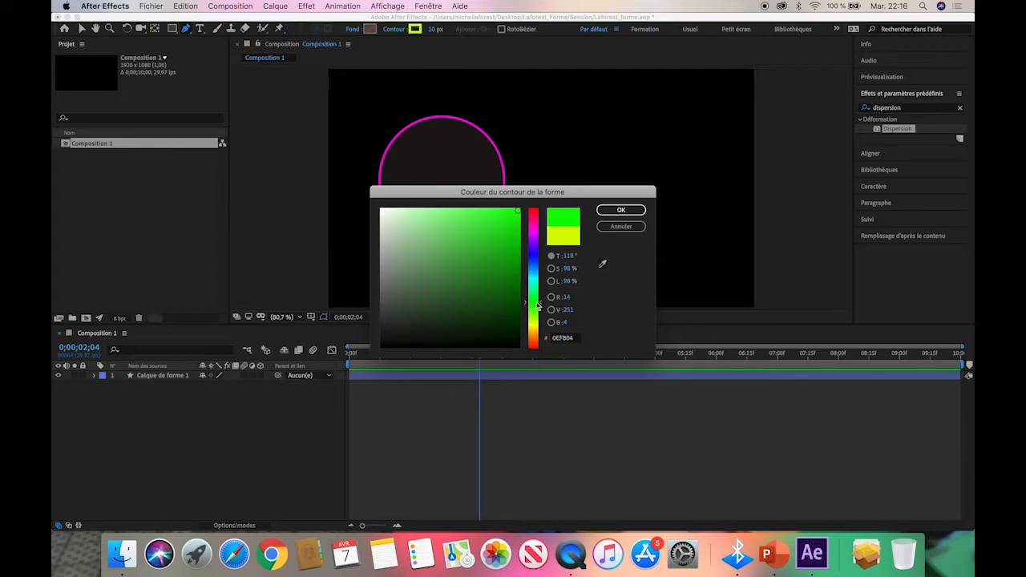
pyautogui.click(632, 213)
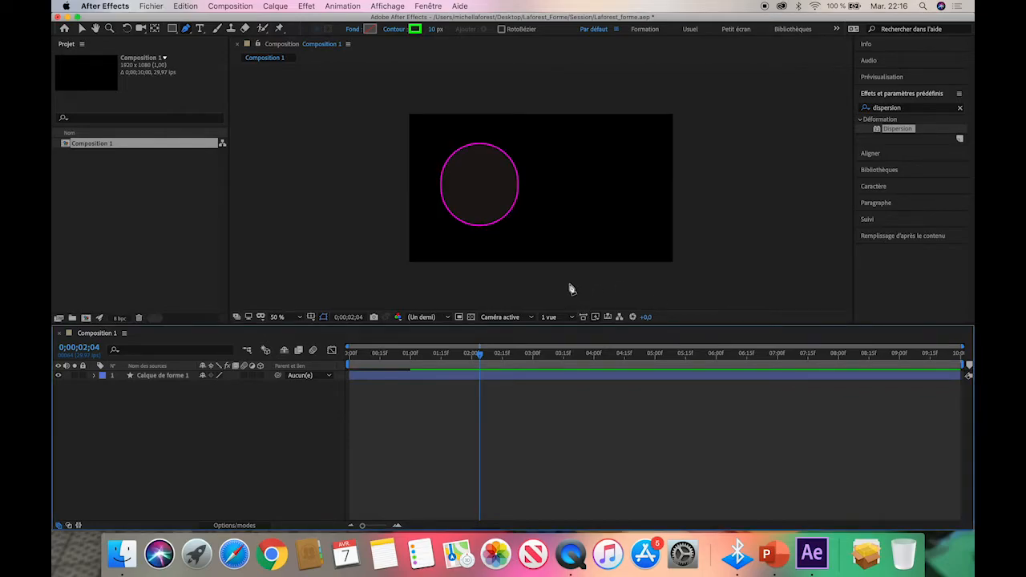
pyautogui.click(560, 274)
pyautogui.moveTo(585, 214); pyautogui.dragTo(611, 168)
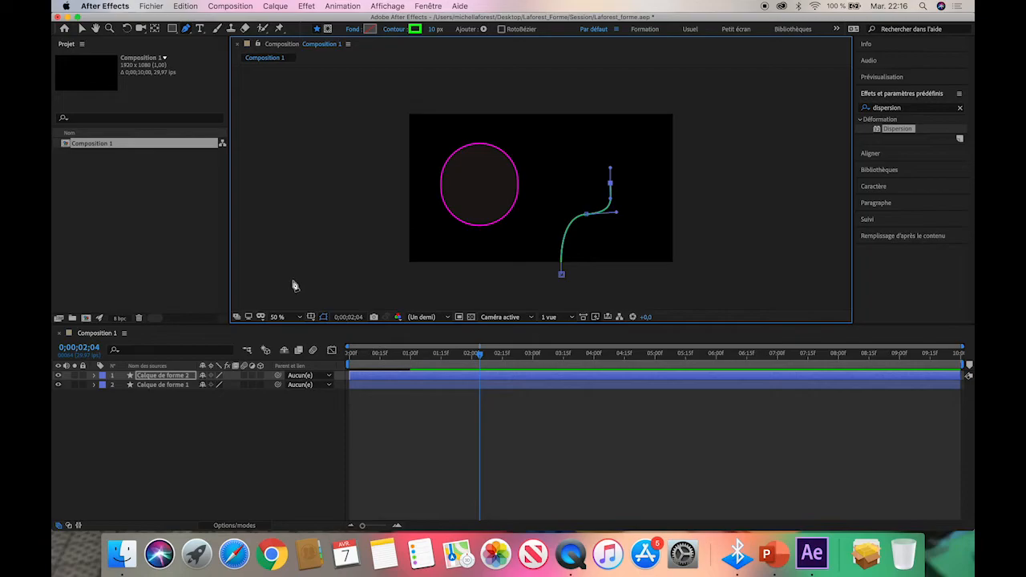
# Rename the layer of the green curved path as Tige.
pyautogui.click(166, 376)
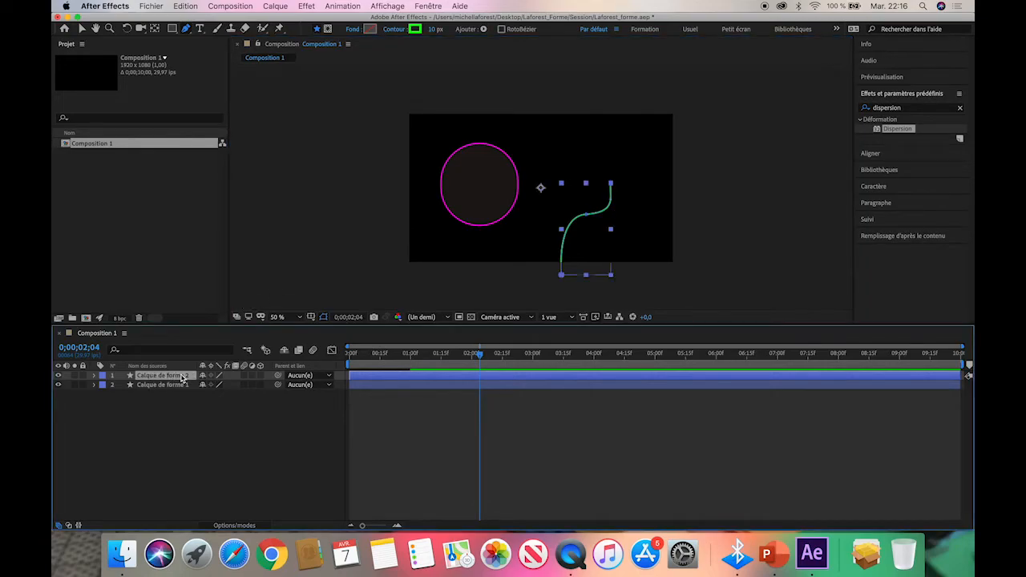
pyautogui.rightClick(183, 378)
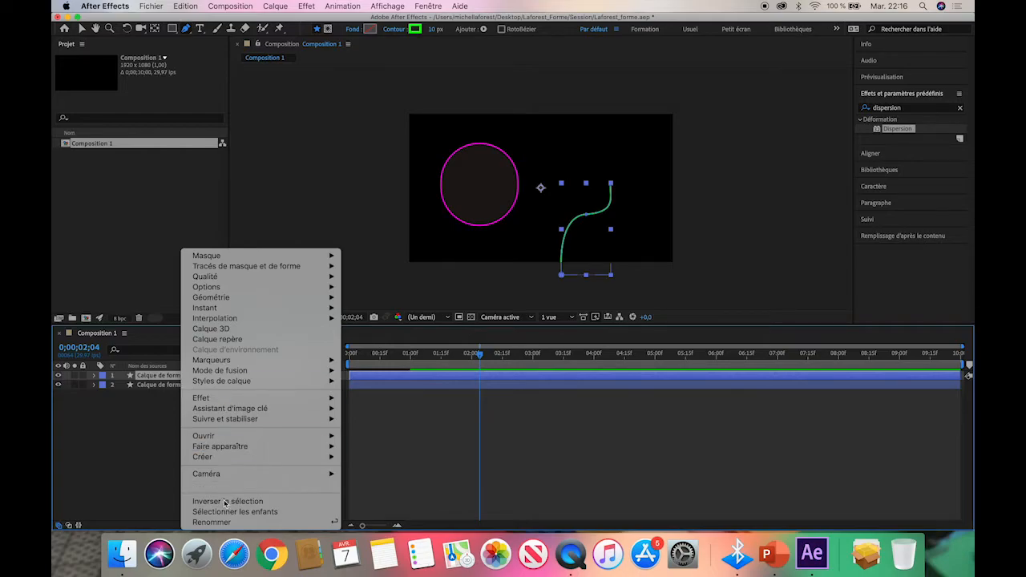
pyautogui.click(218, 523)
pyautogui.write('Ti')
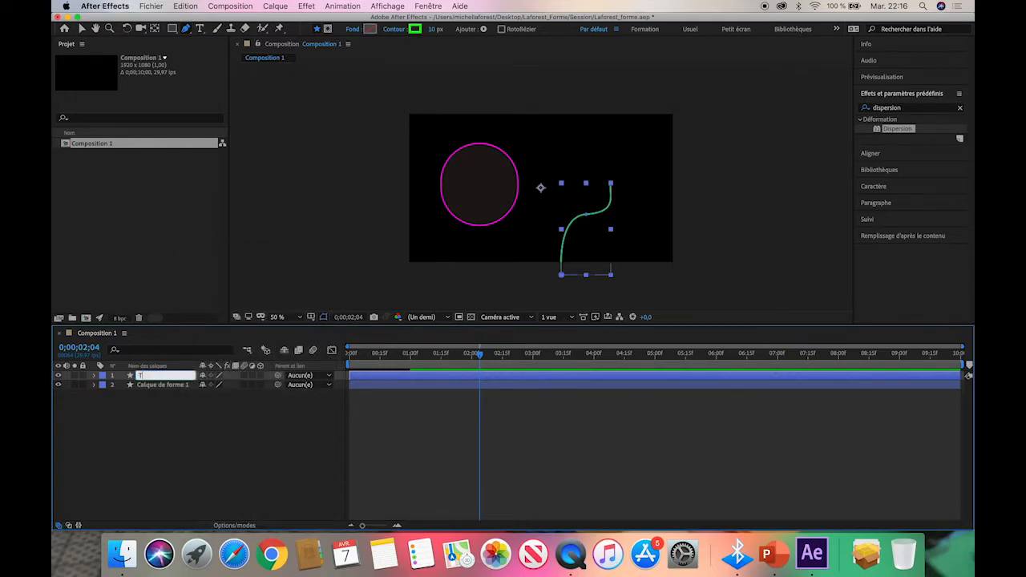
pyautogui.write('ge')
pyautogui.click(192, 446)
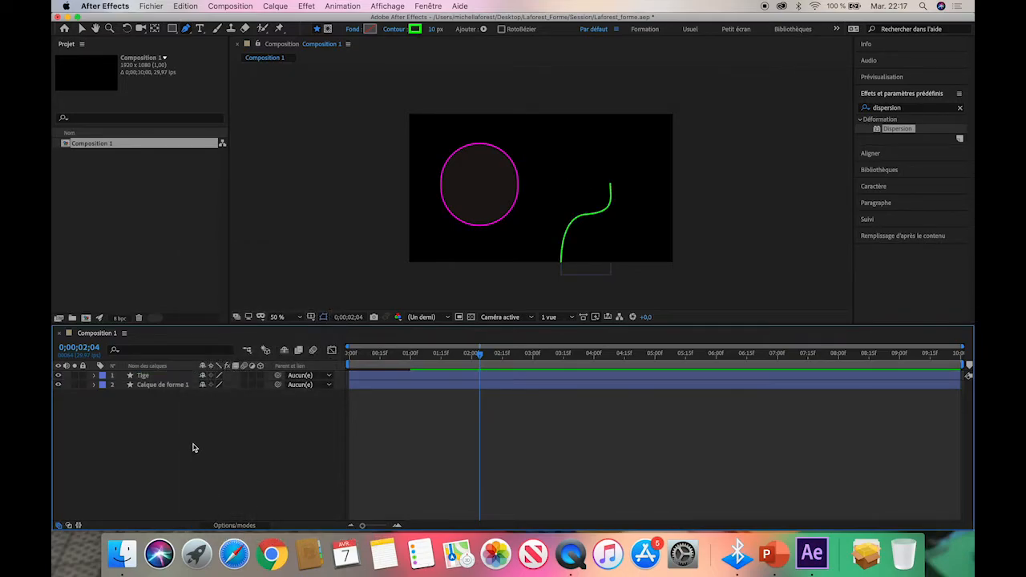
# Rename the layer of the animated square as "Carré - cercle".
pyautogui.click(170, 387)
pyautogui.rightClick(169, 388)
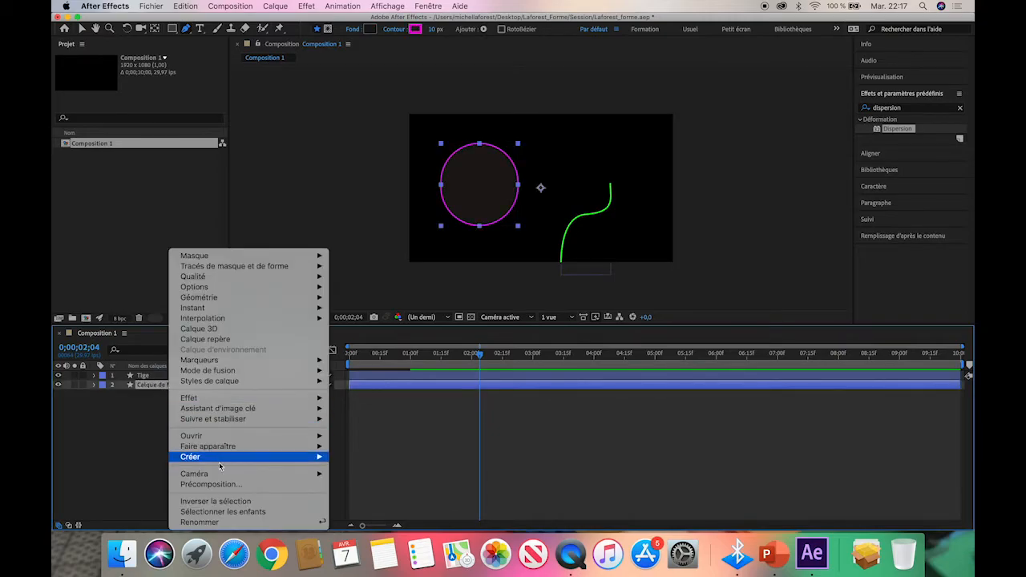
pyautogui.click(219, 523)
pyautogui.write('C')
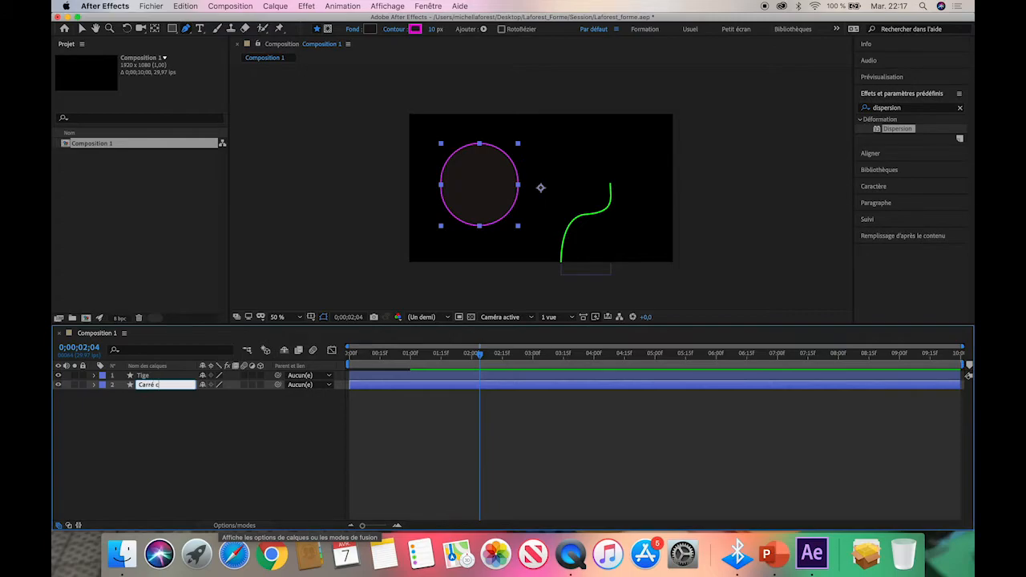
pyautogui.write('arré - cercle')
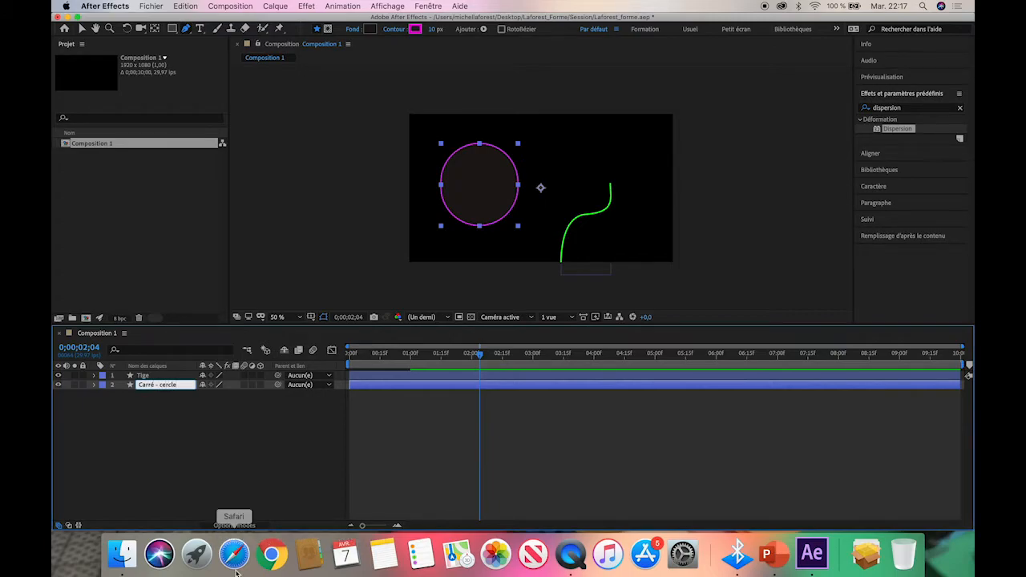
pyautogui.click(172, 476)
# Add a Réduire les tracés (Trim Paths) operation to the Tige layer and show its properties.
pyautogui.click(147, 366)
pyautogui.click(150, 375)
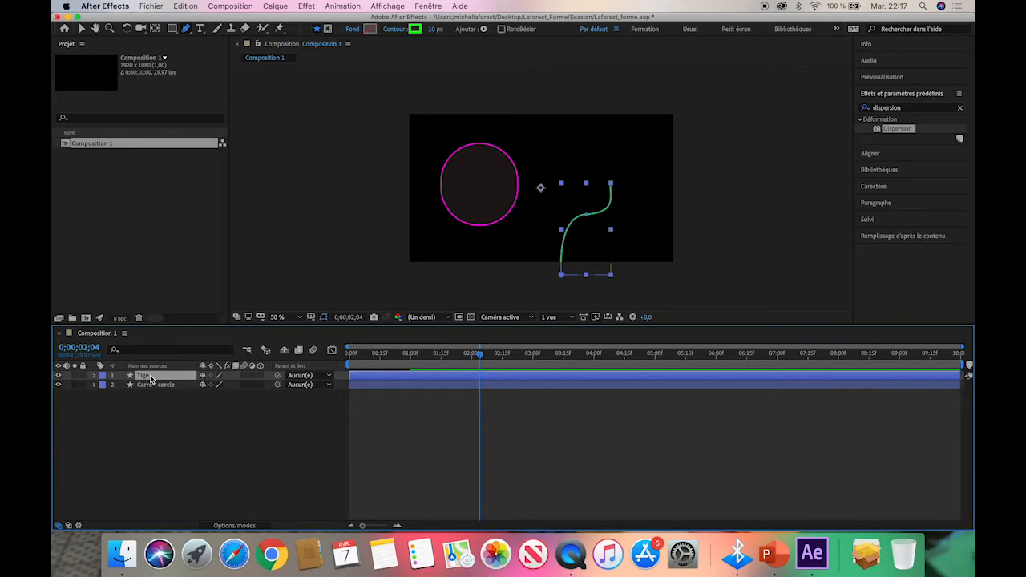
pyautogui.click(95, 377)
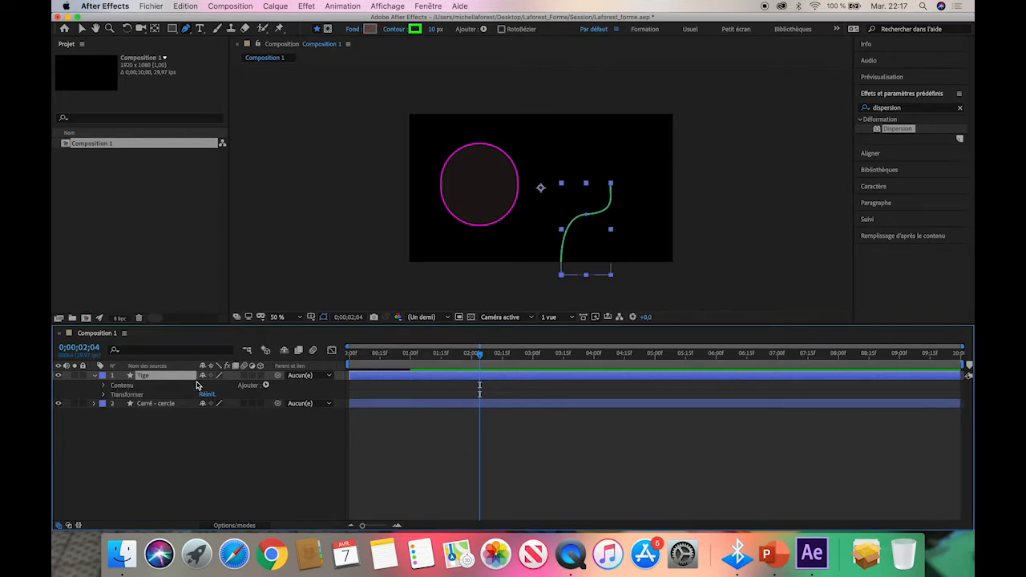
pyautogui.click(266, 385)
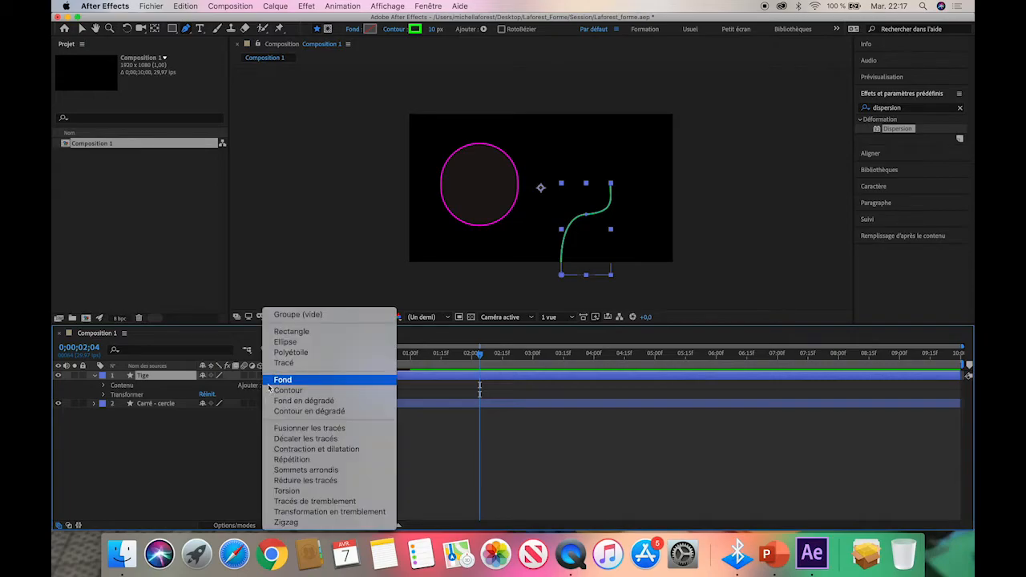
pyautogui.click(302, 481)
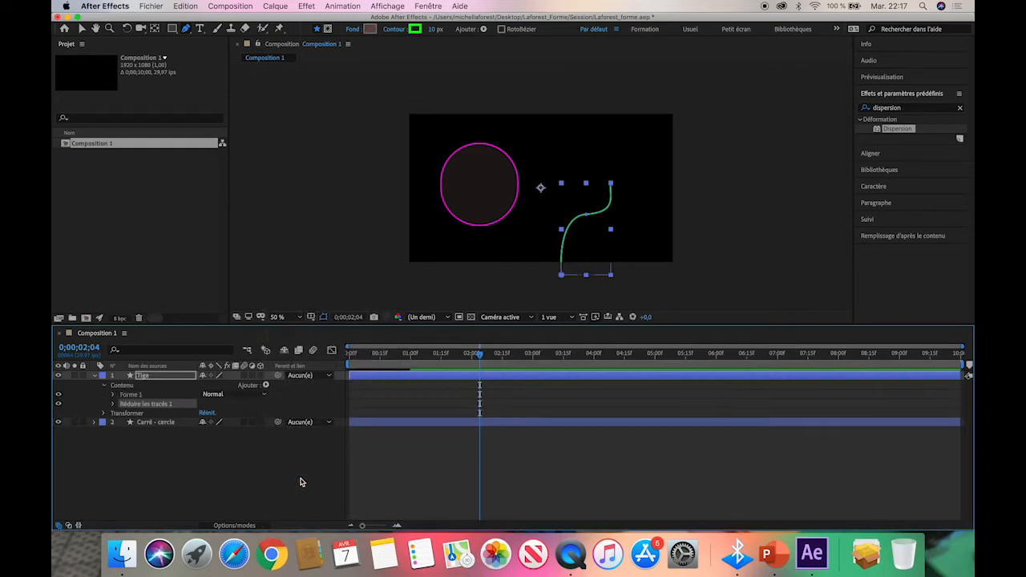
pyautogui.click(113, 404)
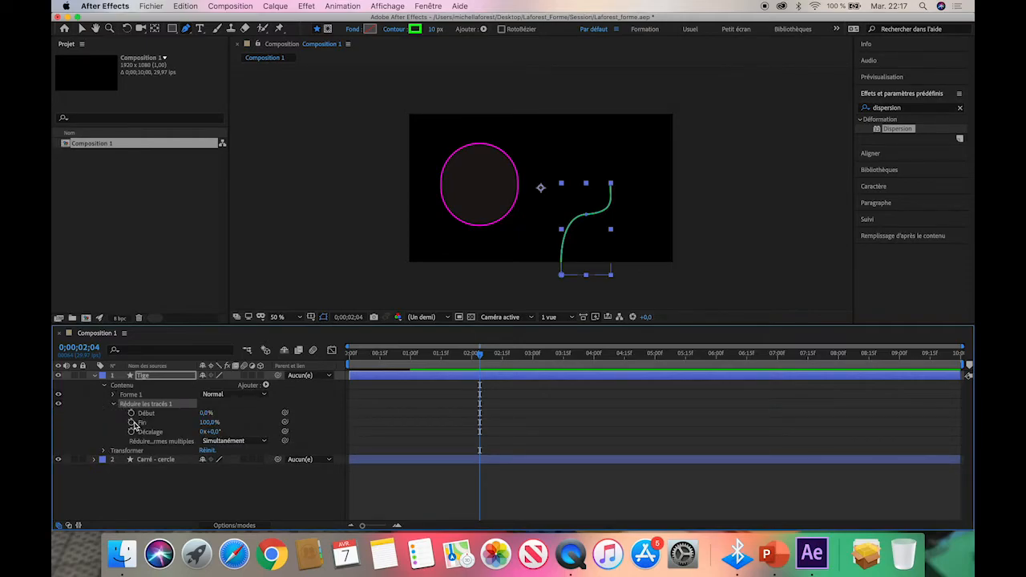
# Keyframe Fin of Réduire les tracés 1 at 100% at 0;00;02;04 and at 0% at 0 seconds.
pyautogui.click(131, 422)
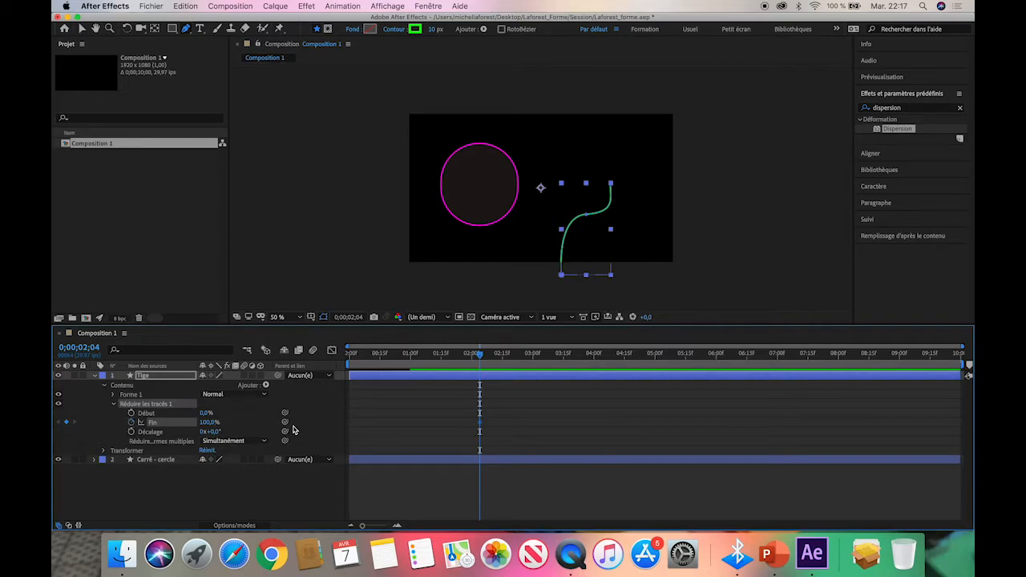
pyautogui.moveTo(479, 358); pyautogui.dragTo(431, 370)
pyautogui.moveTo(207, 424); pyautogui.dragTo(146, 422)
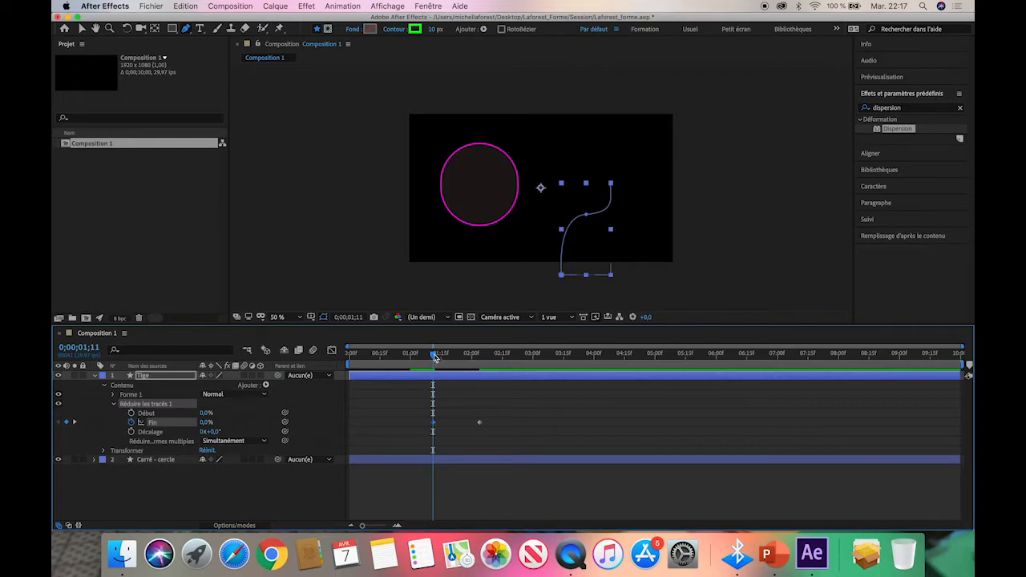
pyautogui.moveTo(436, 358); pyautogui.dragTo(332, 360)
pyautogui.moveTo(435, 424); pyautogui.dragTo(349, 432)
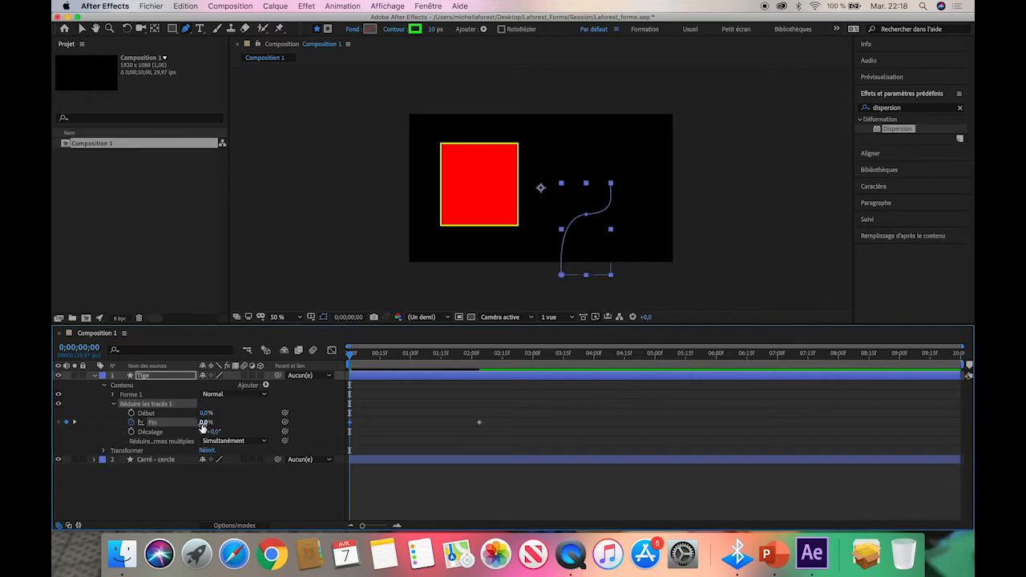
# Move the 100% Fin keyframe to exactly 2 seconds and preview the stem's growth from the start.
pyautogui.click(353, 358)
pyautogui.moveTo(352, 357)
pyautogui.mouseDown()
pyautogui.moveTo(482, 358)
pyautogui.moveTo(471, 359)
pyautogui.mouseUp()
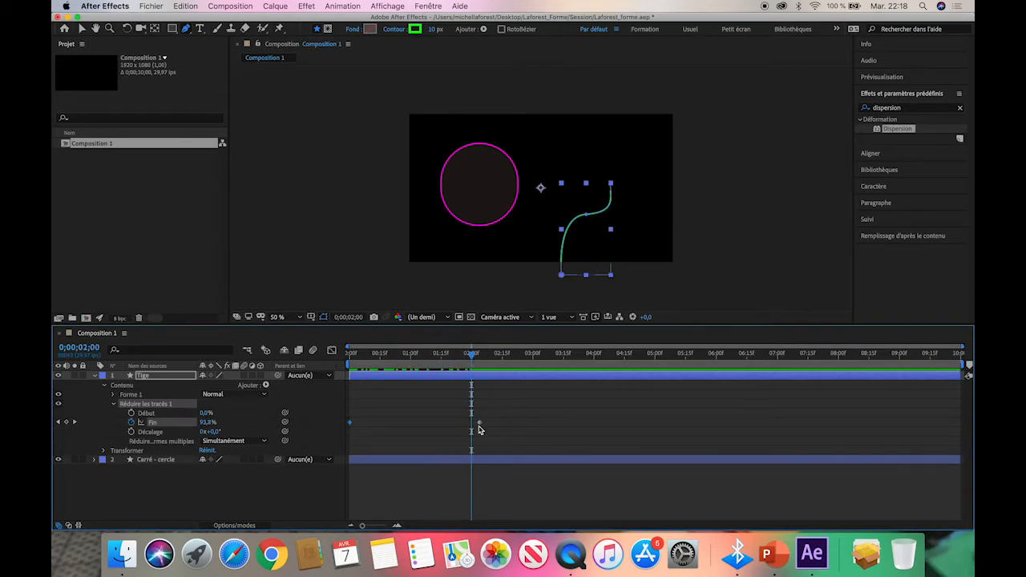
pyautogui.moveTo(479, 422); pyautogui.dragTo(471, 423)
pyautogui.moveTo(471, 356); pyautogui.dragTo(339, 360)
pyautogui.press('space')
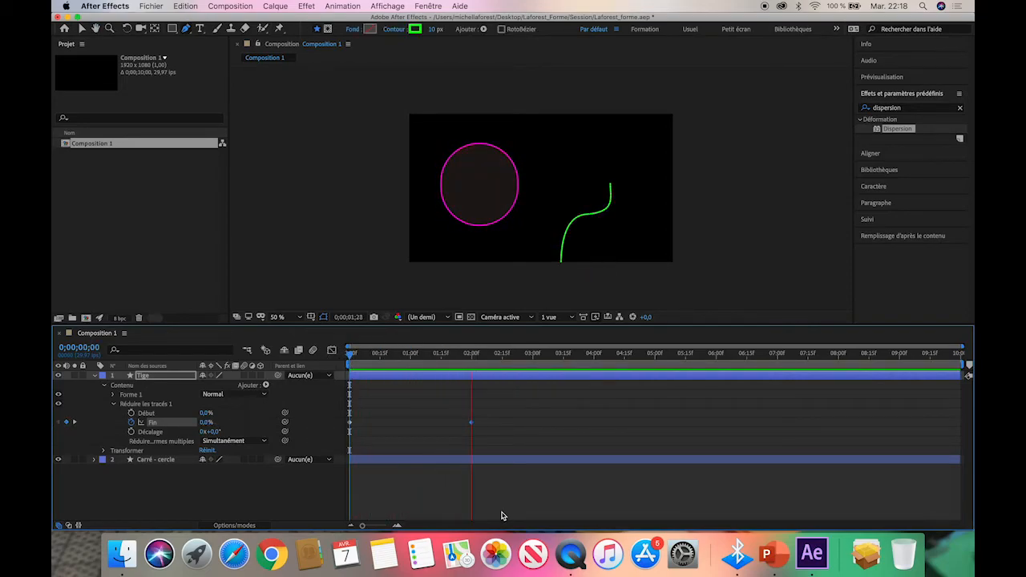
pyautogui.click(477, 354)
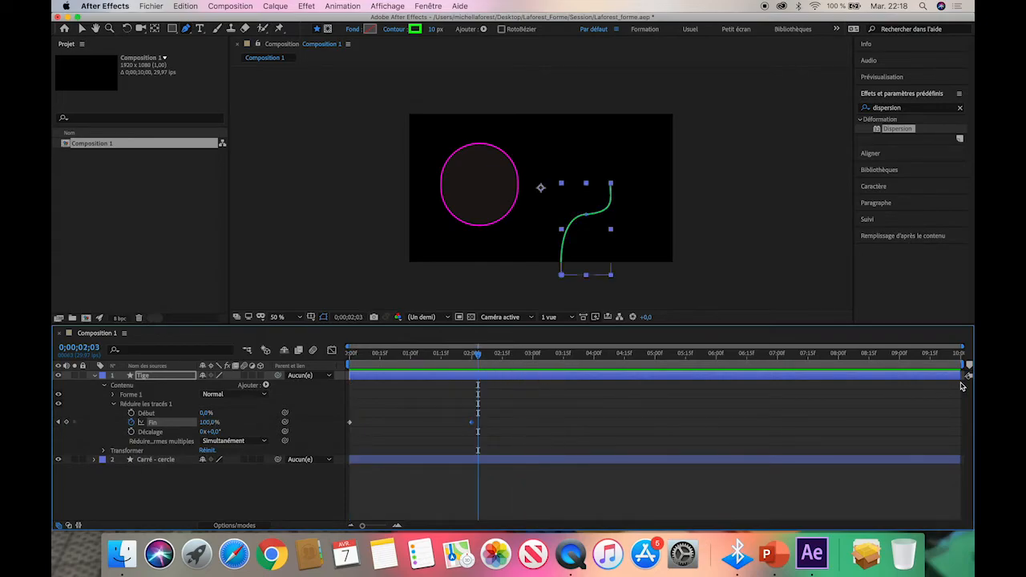
# Shorten the work area to end at about 2.7 seconds and preview it.
pyautogui.moveTo(964, 366)
pyautogui.mouseDown()
pyautogui.moveTo(729, 375)
pyautogui.moveTo(513, 362)
pyautogui.mouseUp()
pyautogui.press('space')
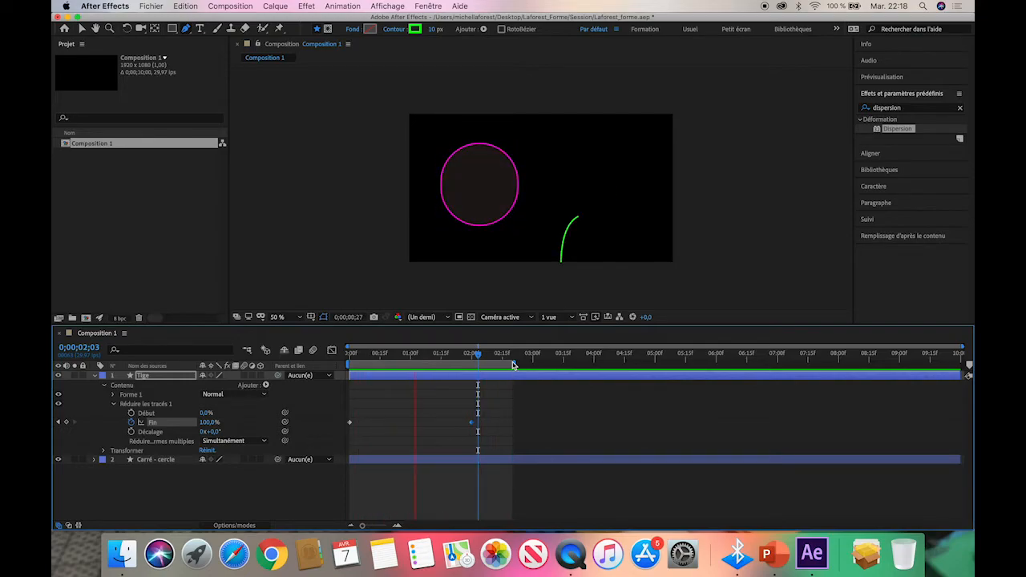
pyautogui.press('space')
# Place the current time at 2 seconds, then collapse and deselect the Tige layer.
pyautogui.moveTo(485, 357); pyautogui.dragTo(471, 359)
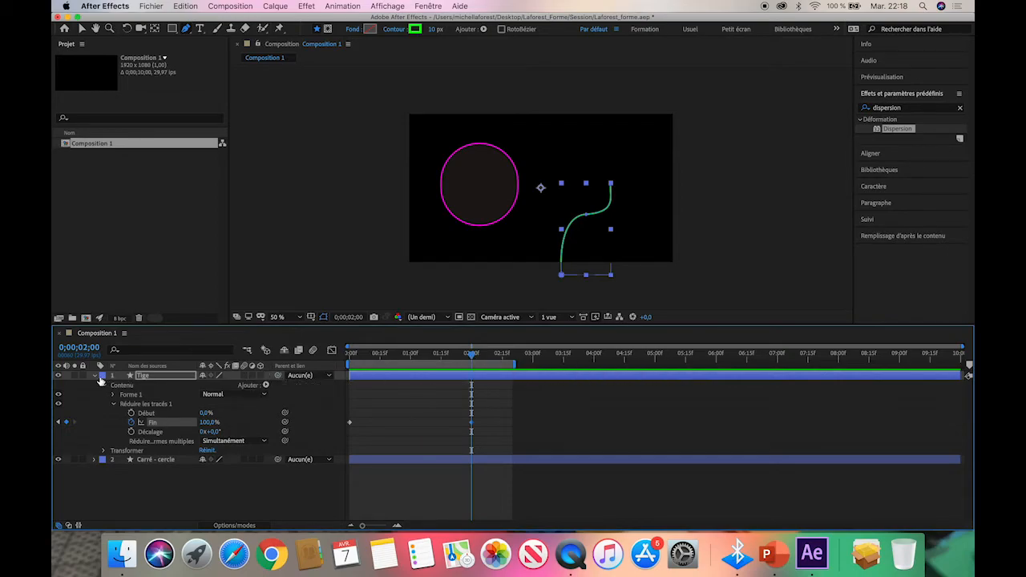
pyautogui.click(96, 375)
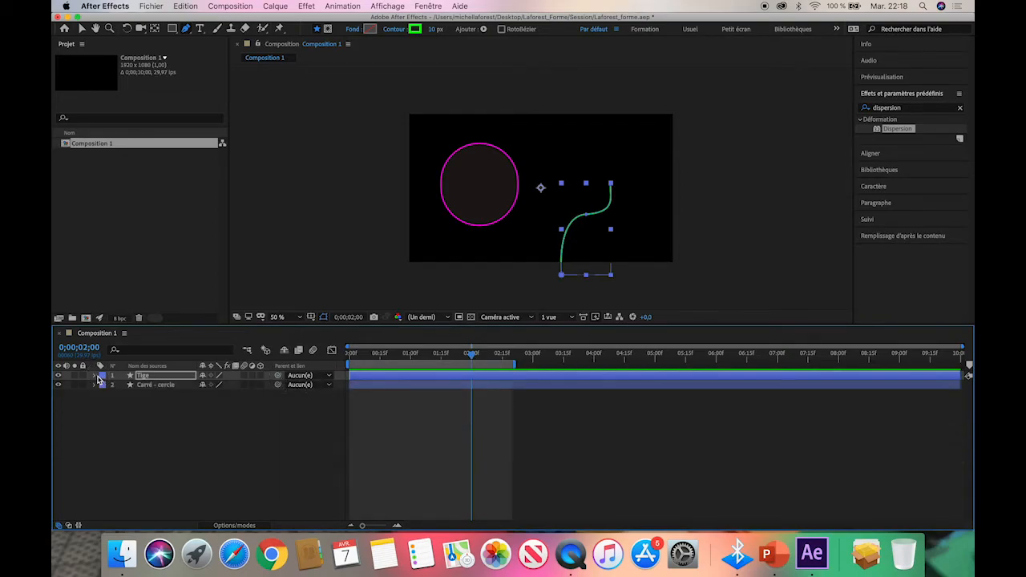
pyautogui.click(148, 443)
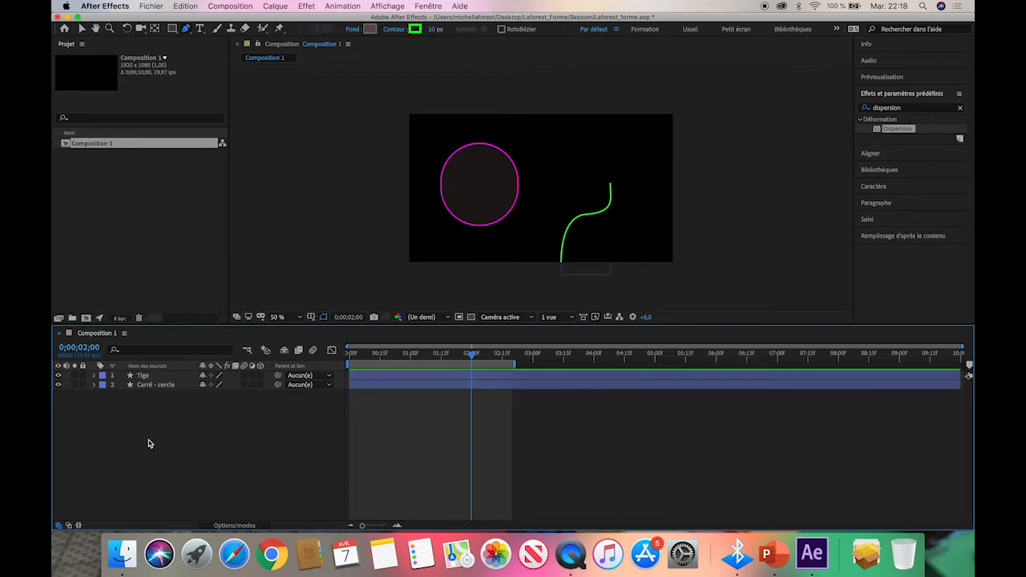
# Choose the Star tool (Outil Etoile) with a solid bright yellow fill and no stroke.
pyautogui.moveTo(172, 28); pyautogui.dragTo(257, 79)
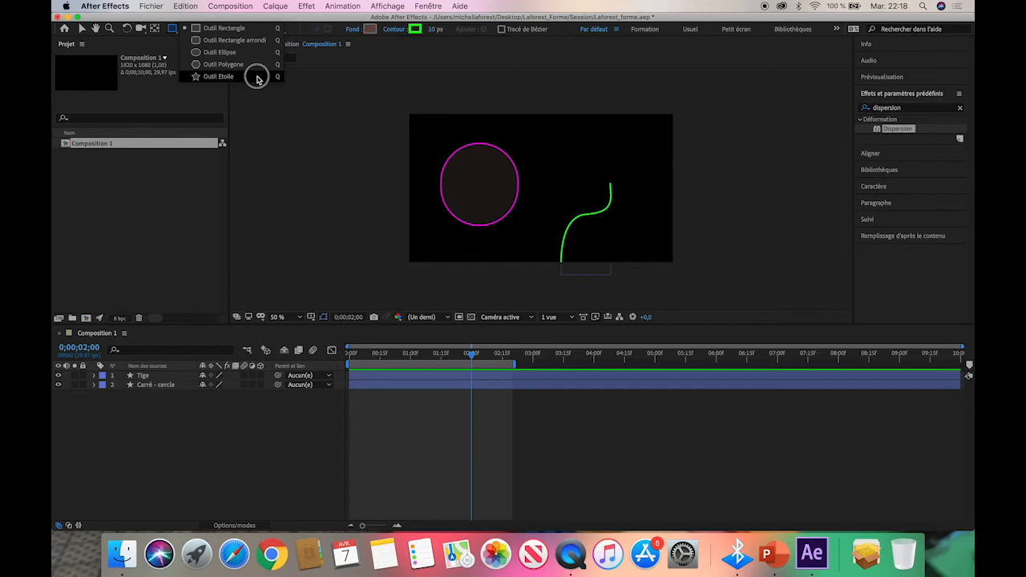
pyautogui.moveTo(258, 79); pyautogui.dragTo(256, 75)
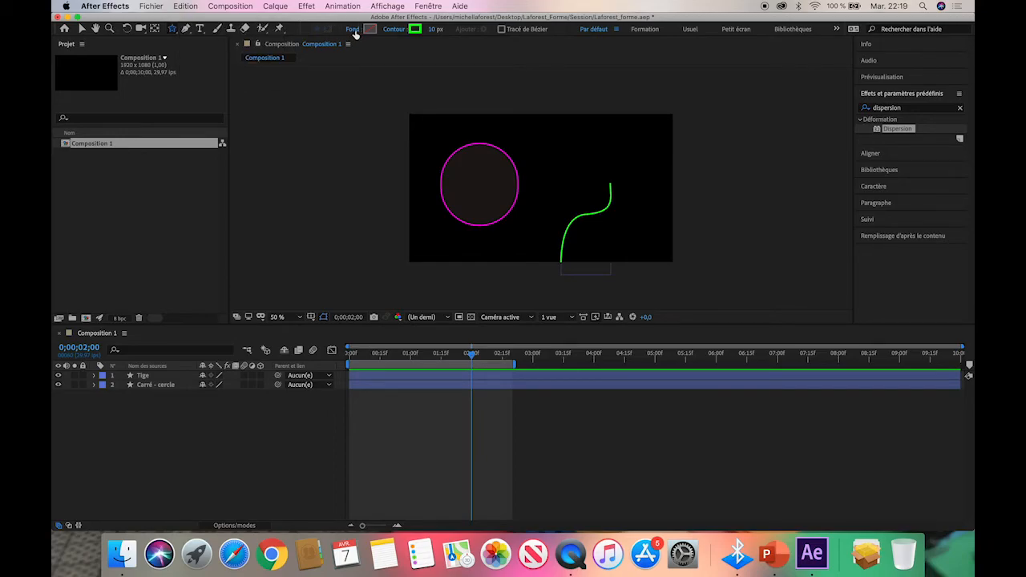
pyautogui.click(353, 29)
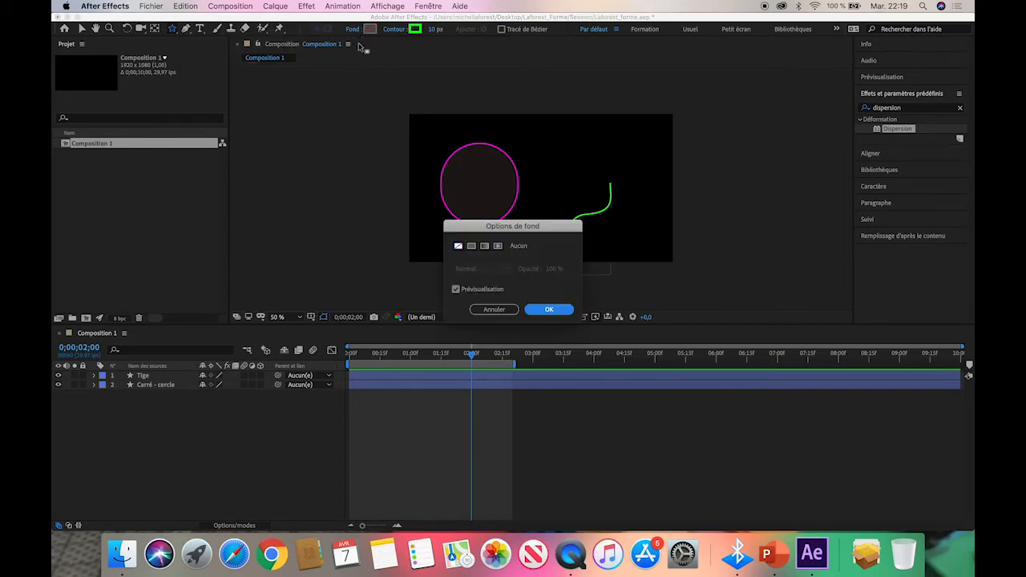
pyautogui.click(471, 247)
pyautogui.click(550, 308)
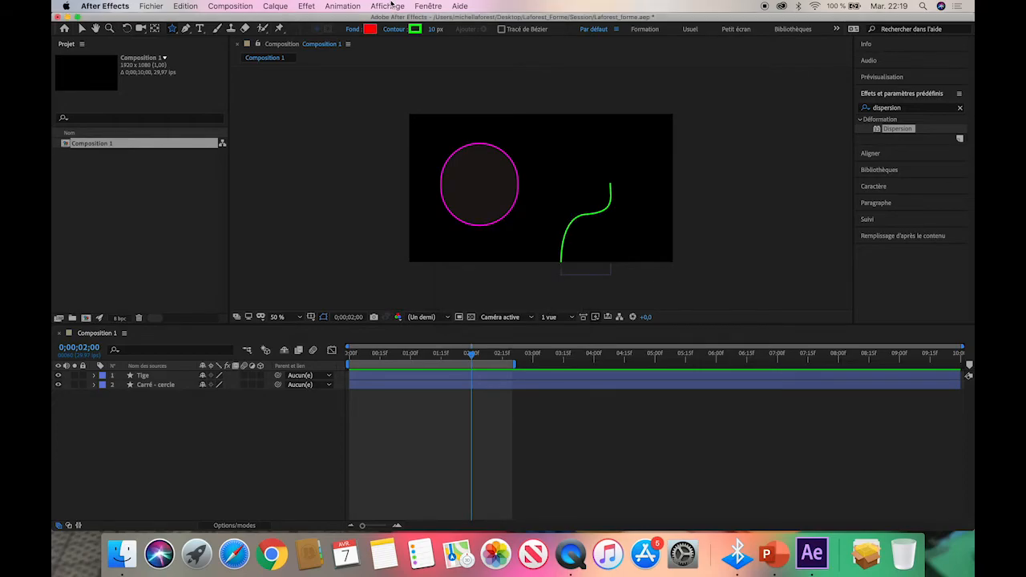
pyautogui.click(371, 29)
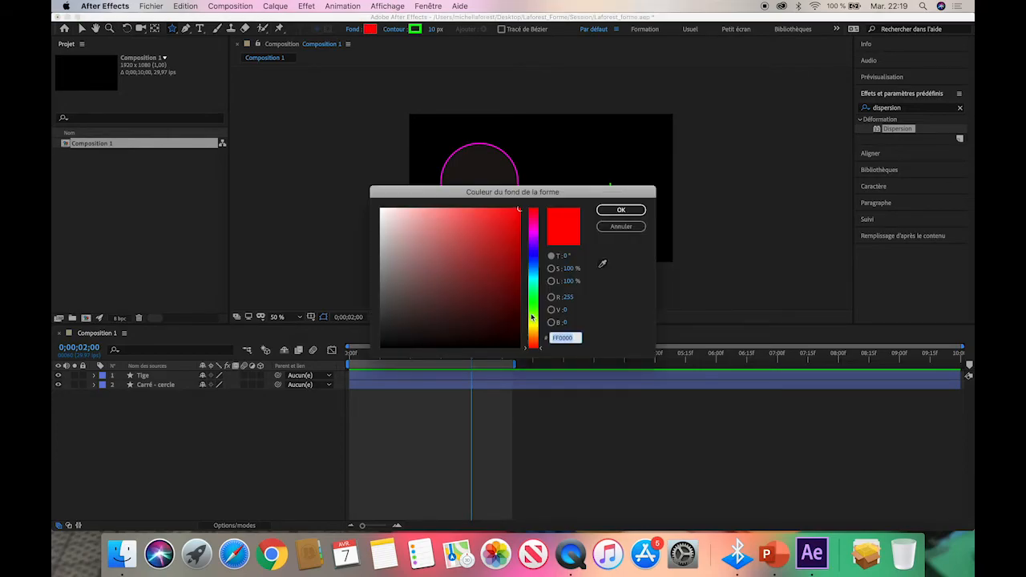
pyautogui.click(532, 327)
pyautogui.click(502, 255)
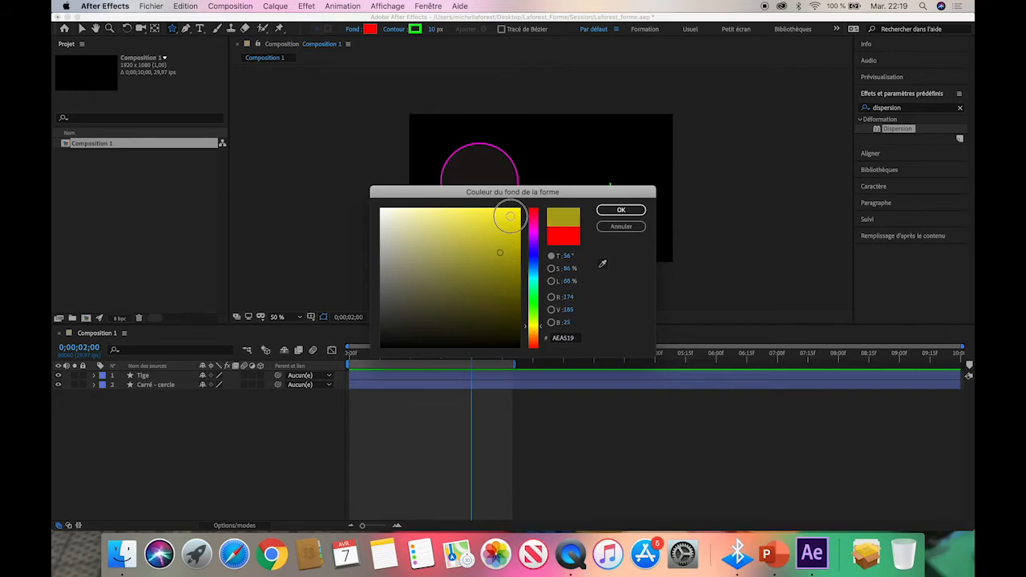
pyautogui.click(511, 216)
pyautogui.click(621, 211)
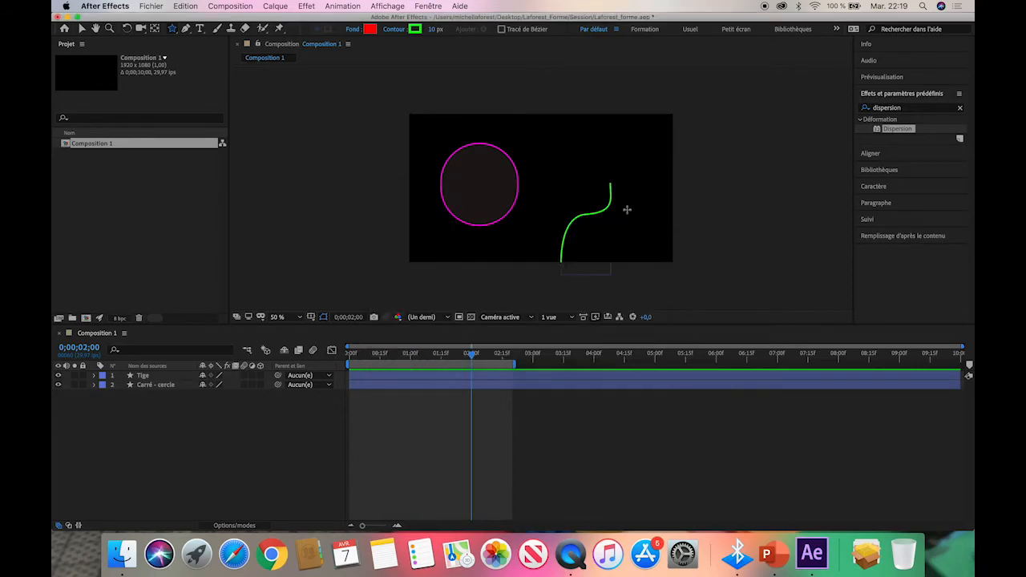
pyautogui.click(392, 29)
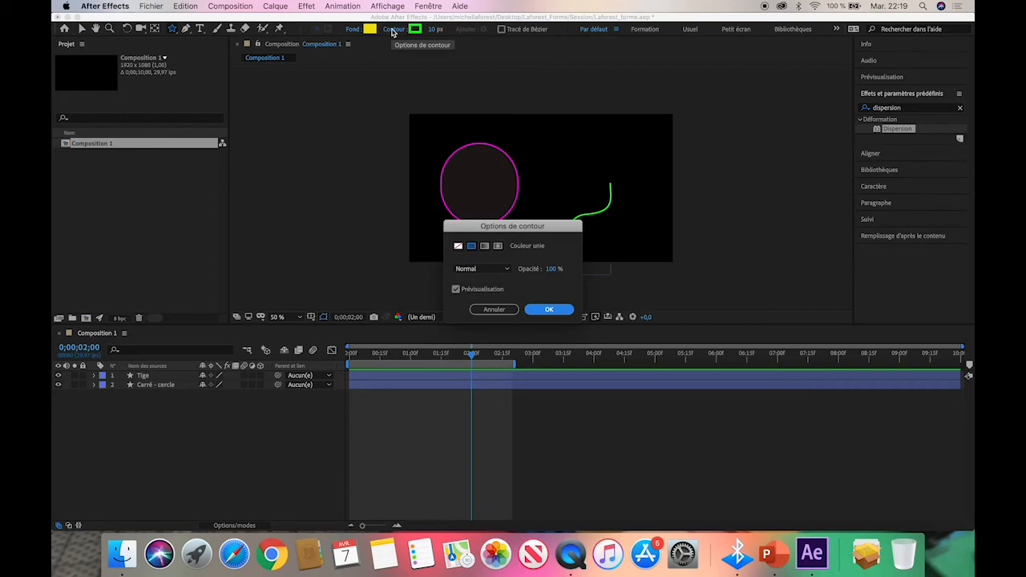
pyautogui.click(554, 310)
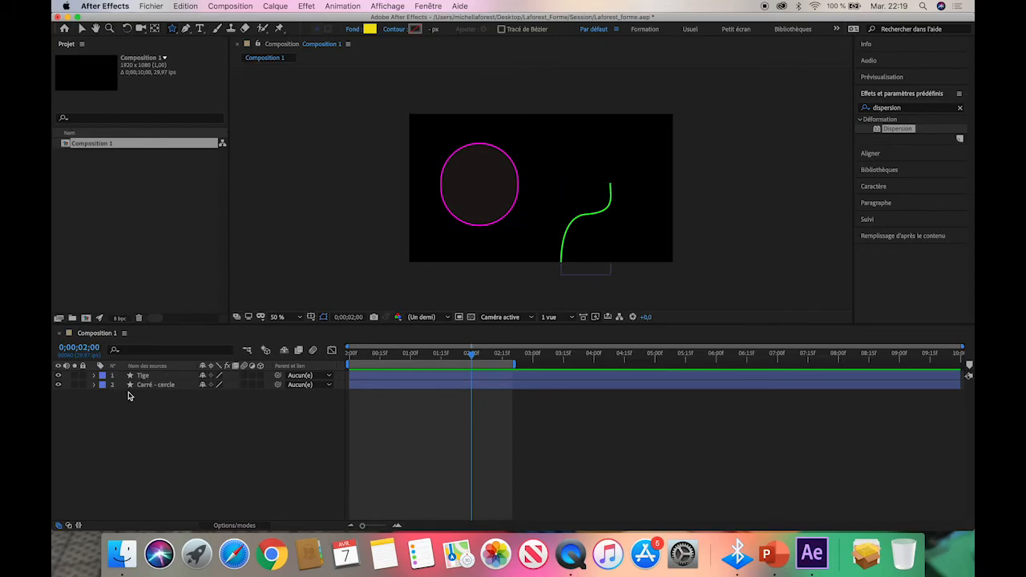
# Draw a five-pointed star with an outer radius of about 326 above the stem, and move it onto the stem's tip.
pyautogui.moveTo(586, 161); pyautogui.dragTo(627, 177)
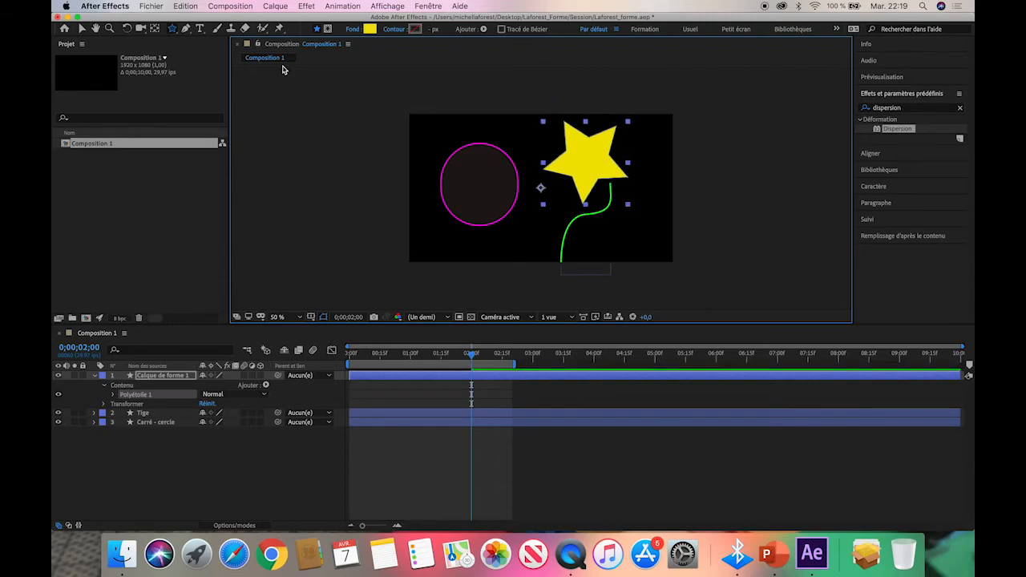
pyautogui.click(82, 28)
pyautogui.moveTo(607, 156); pyautogui.dragTo(627, 176)
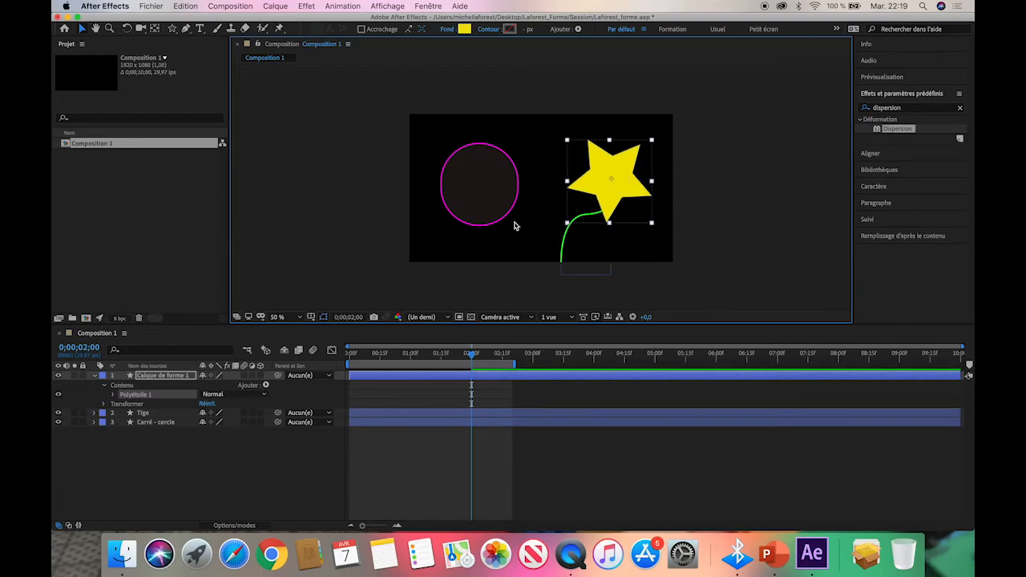
# Rename the star's shape layer as Bouton.
pyautogui.click(166, 375)
pyautogui.rightClick(165, 376)
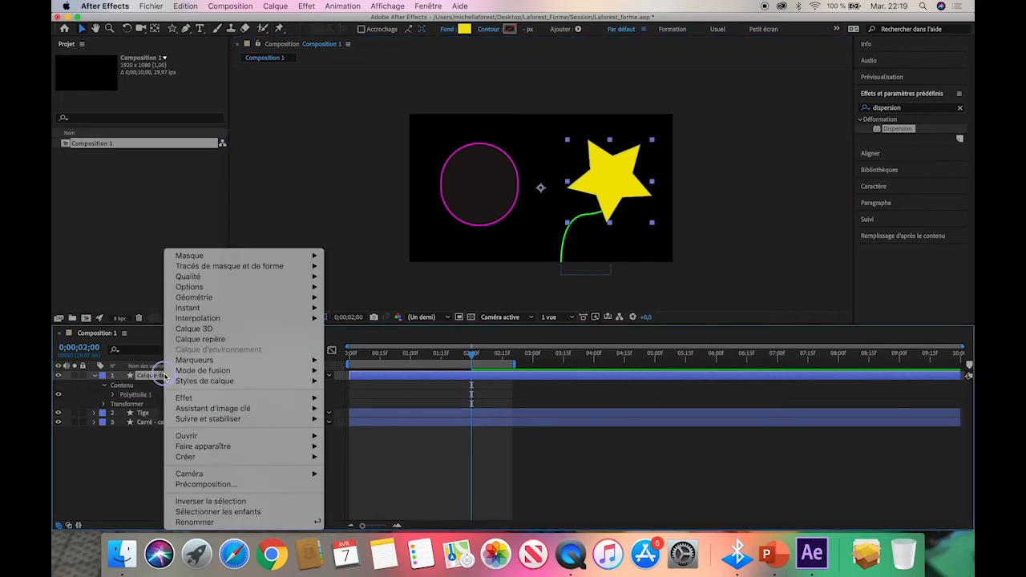
pyautogui.click(238, 522)
pyautogui.write('Bouton')
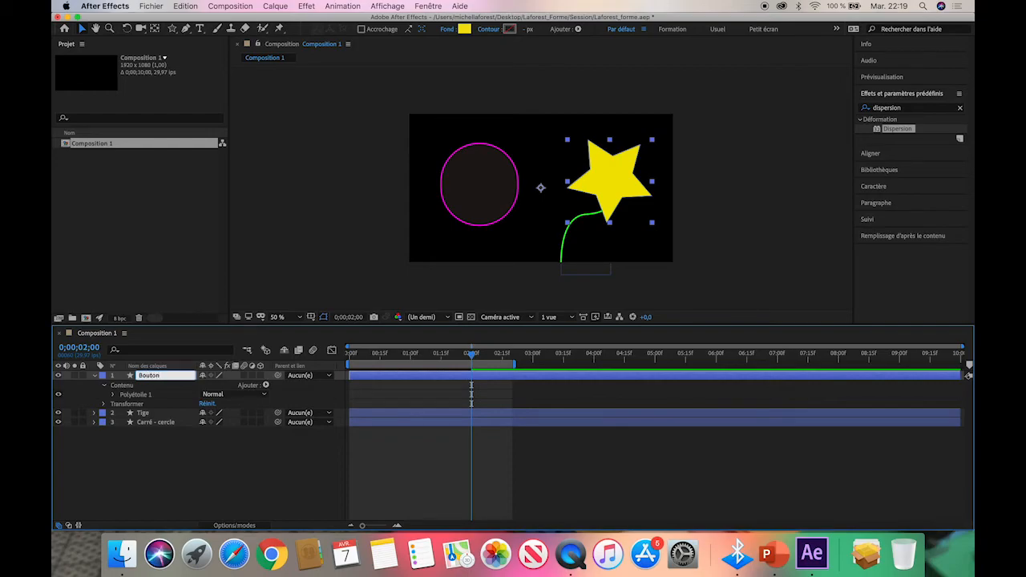
pyautogui.press('Return')
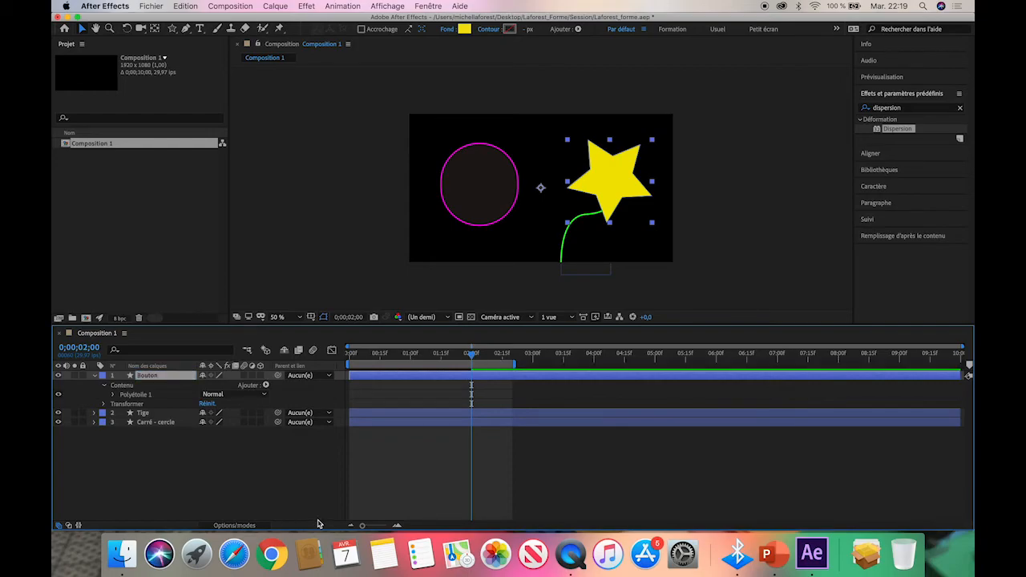
# Start keyframing Rayon interne, Rayon externe, Arrondi interne and Arrondi externe of Tracé polyétoile 1 at 2 seconds.
pyautogui.click(114, 395)
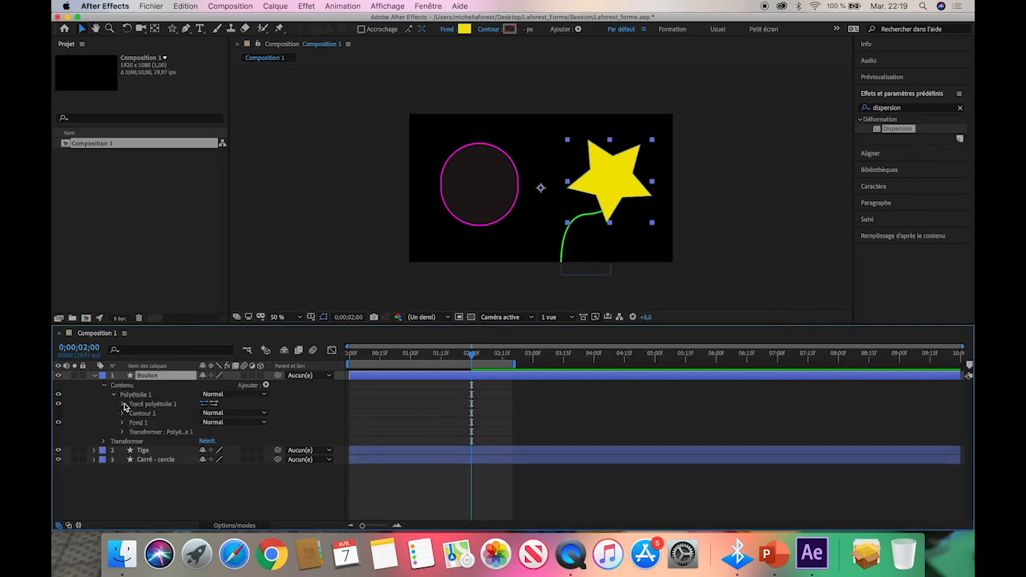
pyautogui.click(123, 404)
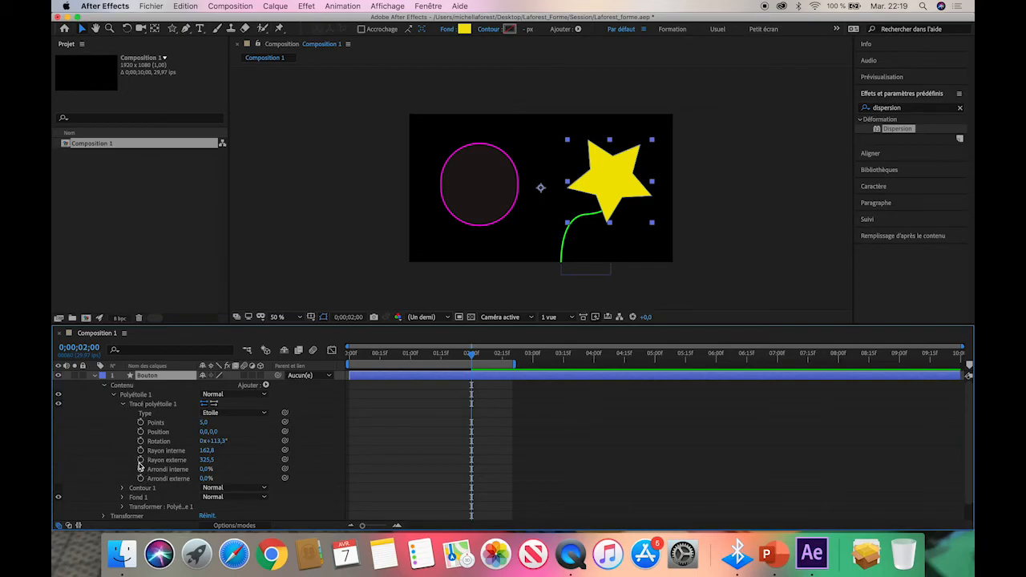
pyautogui.moveTo(140, 450); pyautogui.dragTo(142, 479)
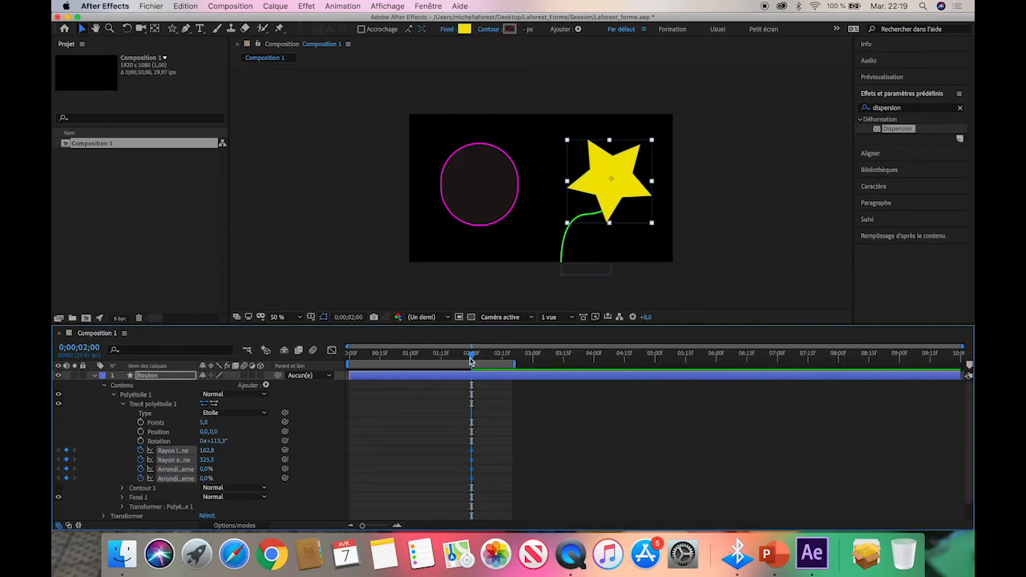
# Extend the work area to about 4 seconds; at 0;00;02;17 set Rayon externe to 338,5, Arrondi interne to -339% and Arrondi externe to 93%.
pyautogui.moveTo(474, 356); pyautogui.dragTo(601, 370)
pyautogui.click(325, 471)
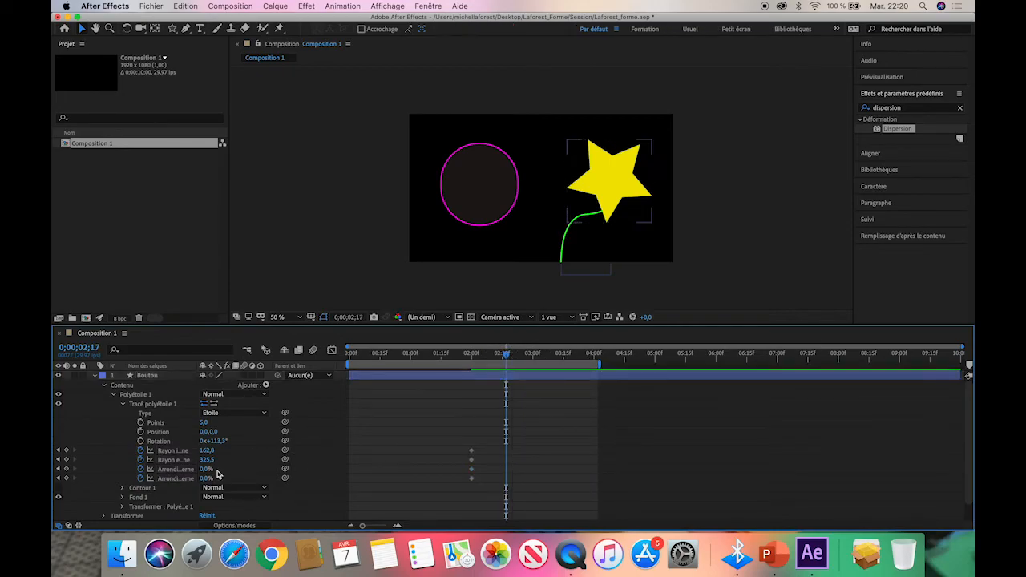
pyautogui.moveTo(208, 462); pyautogui.dragTo(240, 462)
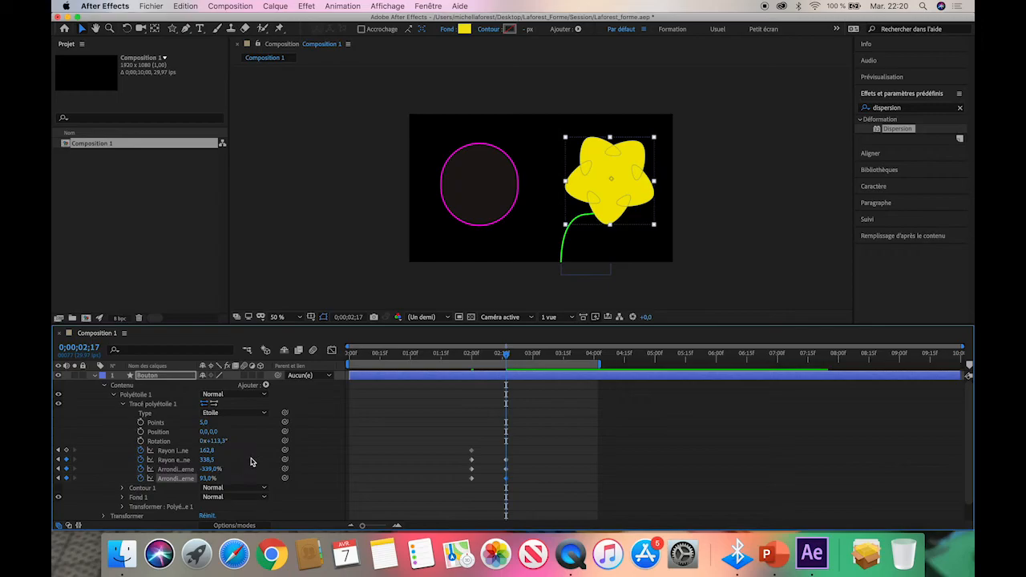
# Keyframe Rayon interne at 56,8 at 0;00;02;29 and Arrondi interne at -598% at about 3.6 seconds, and preview the animation.
pyautogui.click(531, 354)
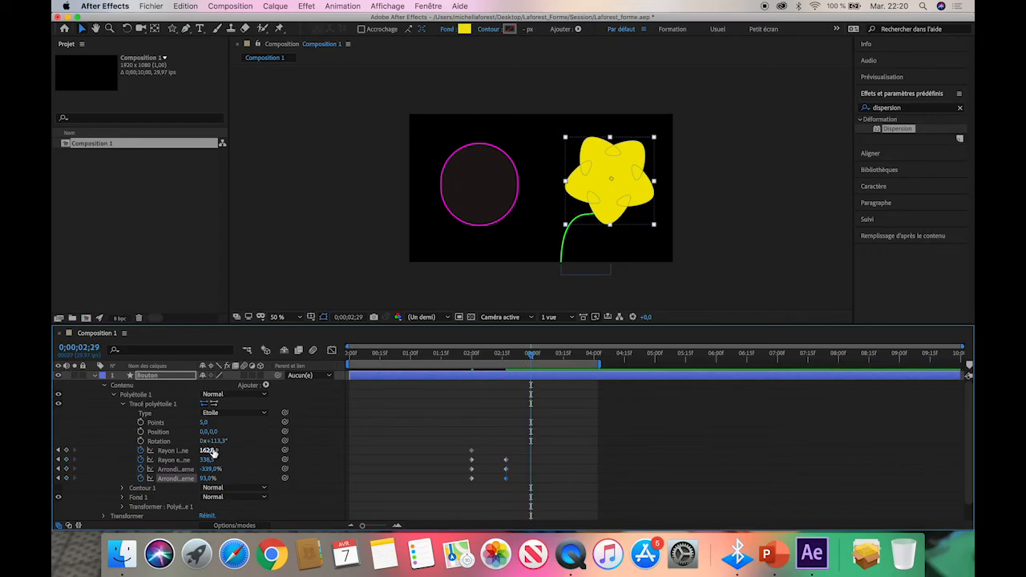
pyautogui.moveTo(210, 451); pyautogui.dragTo(148, 447)
pyautogui.moveTo(535, 359); pyautogui.dragTo(568, 356)
pyautogui.moveTo(213, 465); pyautogui.dragTo(71, 473)
pyautogui.moveTo(570, 356); pyautogui.dragTo(264, 373)
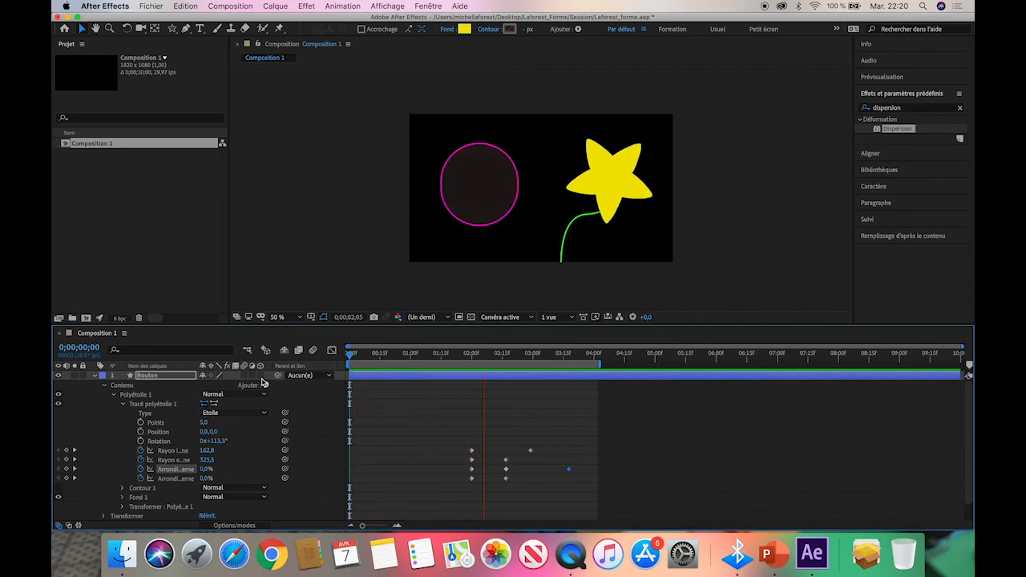
pyautogui.press('space')
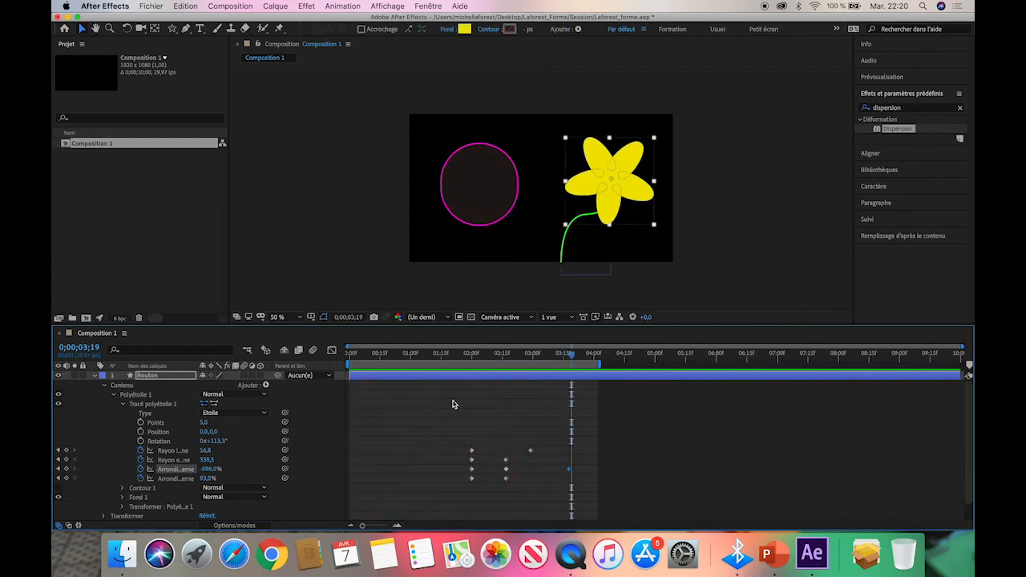
# Trim the start of the Bouton layer to 0;00;02;17 and preview the composition from the beginning.
pyautogui.moveTo(571, 359); pyautogui.dragTo(472, 359)
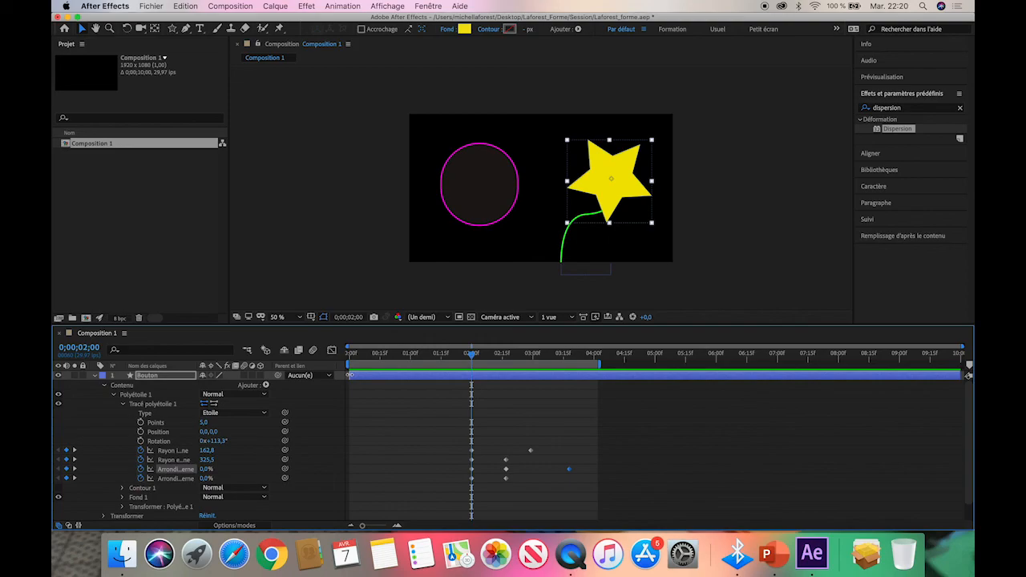
pyautogui.click(349, 376)
pyautogui.moveTo(349, 376); pyautogui.dragTo(505, 385)
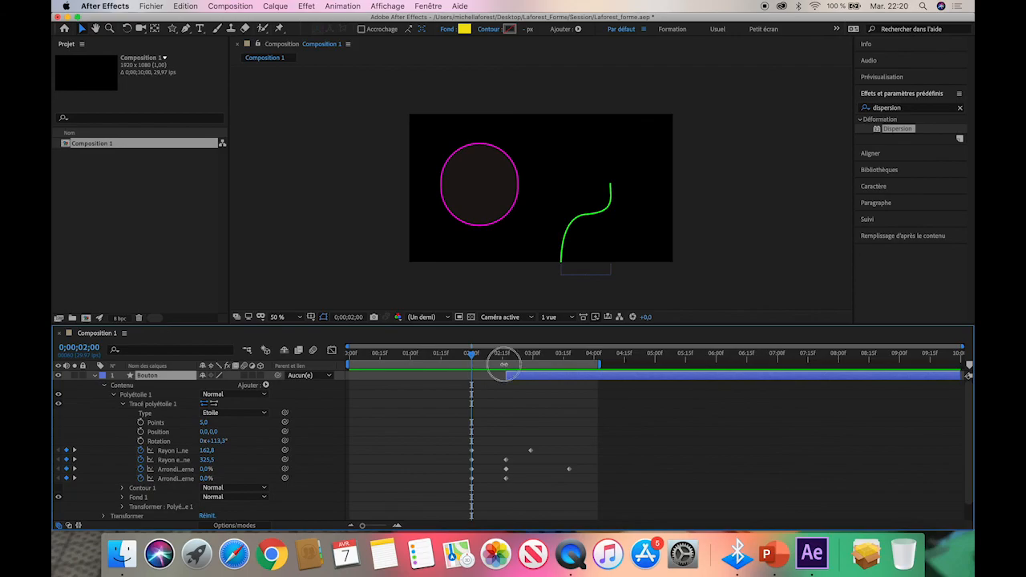
pyautogui.click(505, 355)
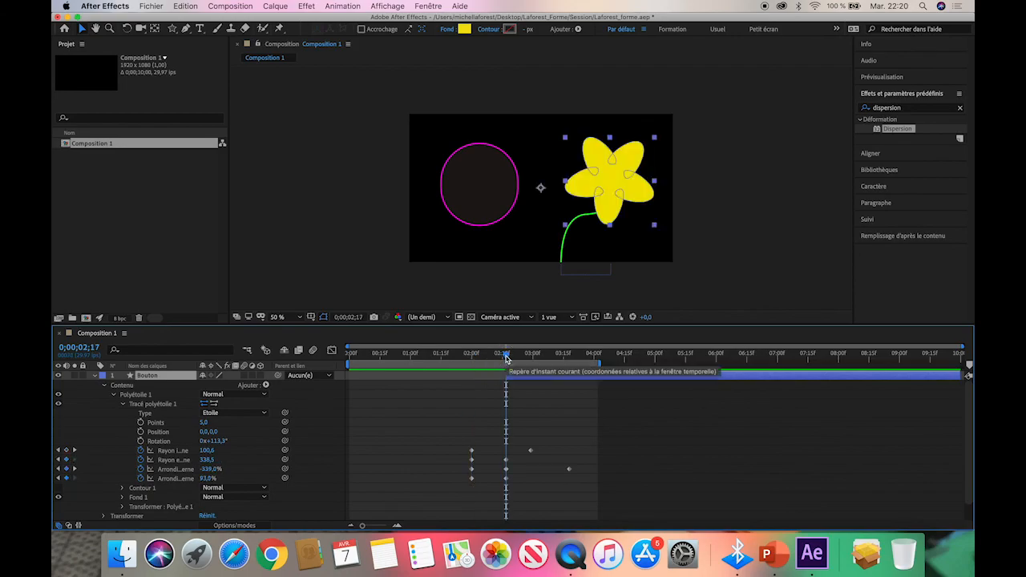
pyautogui.press('Home')
pyautogui.press('space')
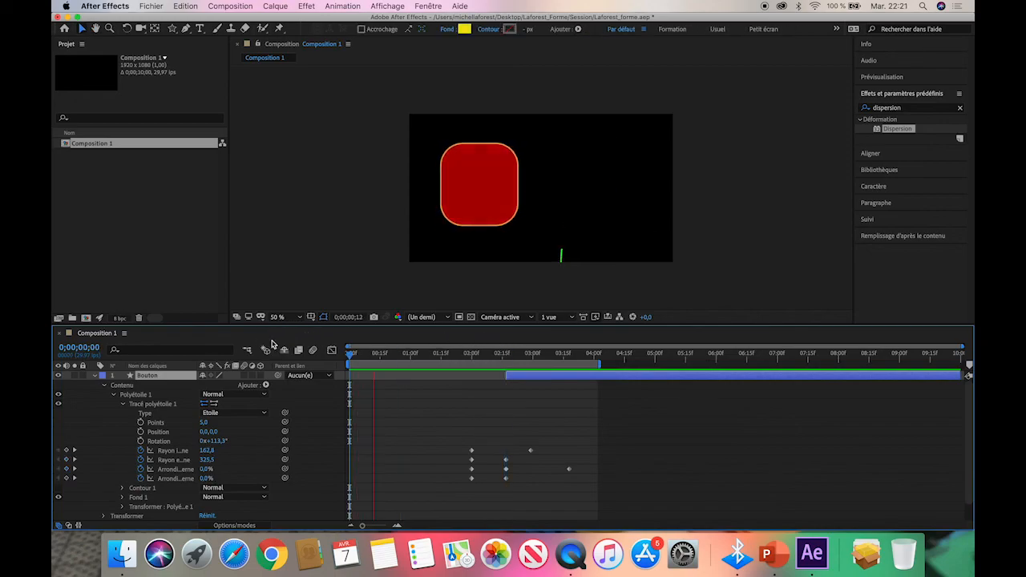